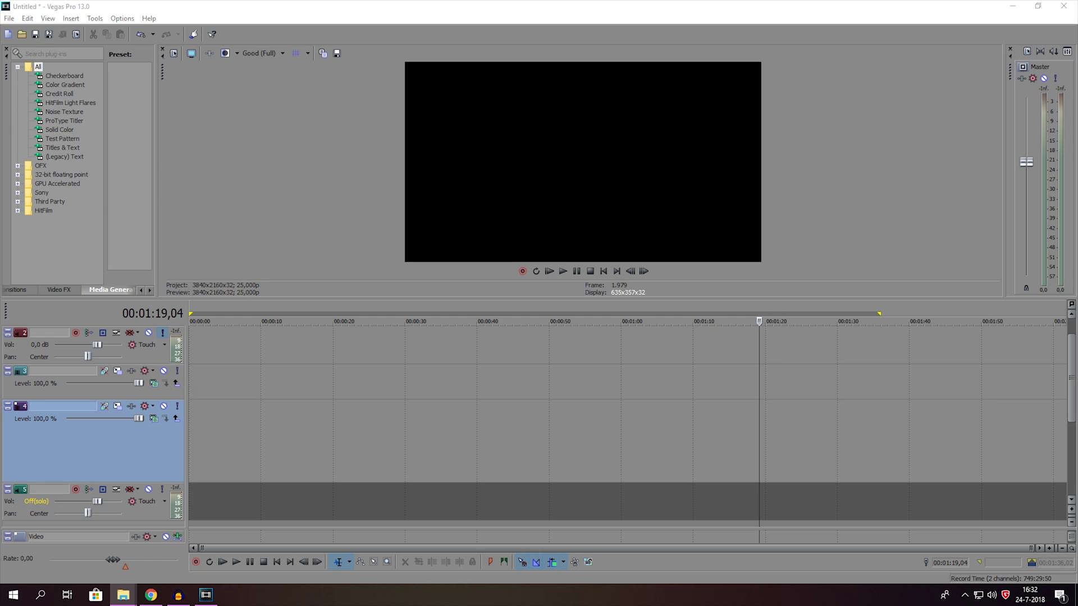
- Add the green-screen clip P1210208 to the timeline and scrub between about 20 and 33 seconds
drag(795, 329, 212, 395)
click(236, 392)
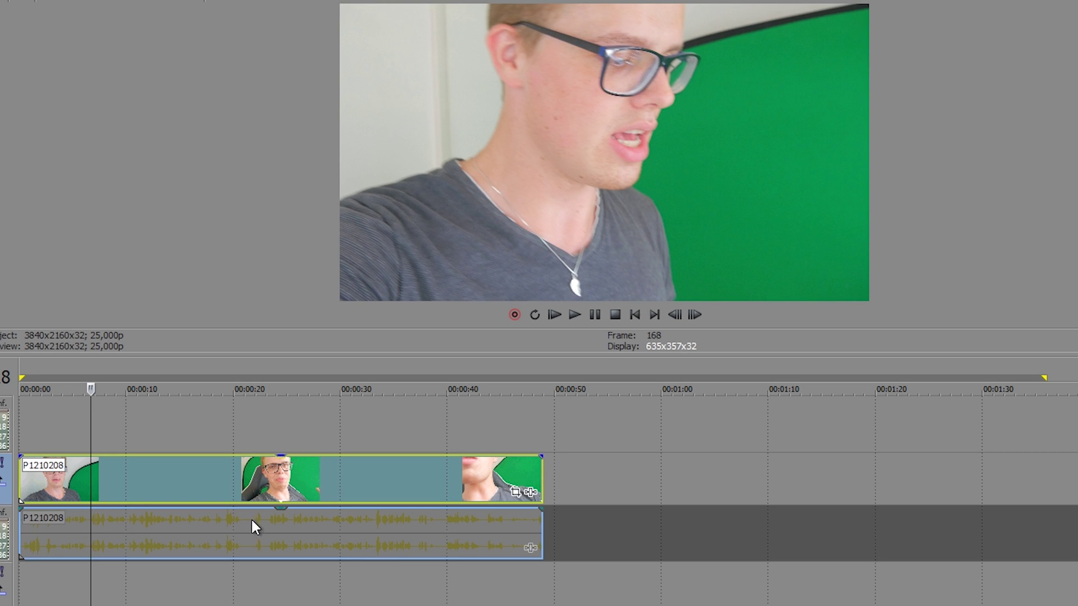
click(185, 553)
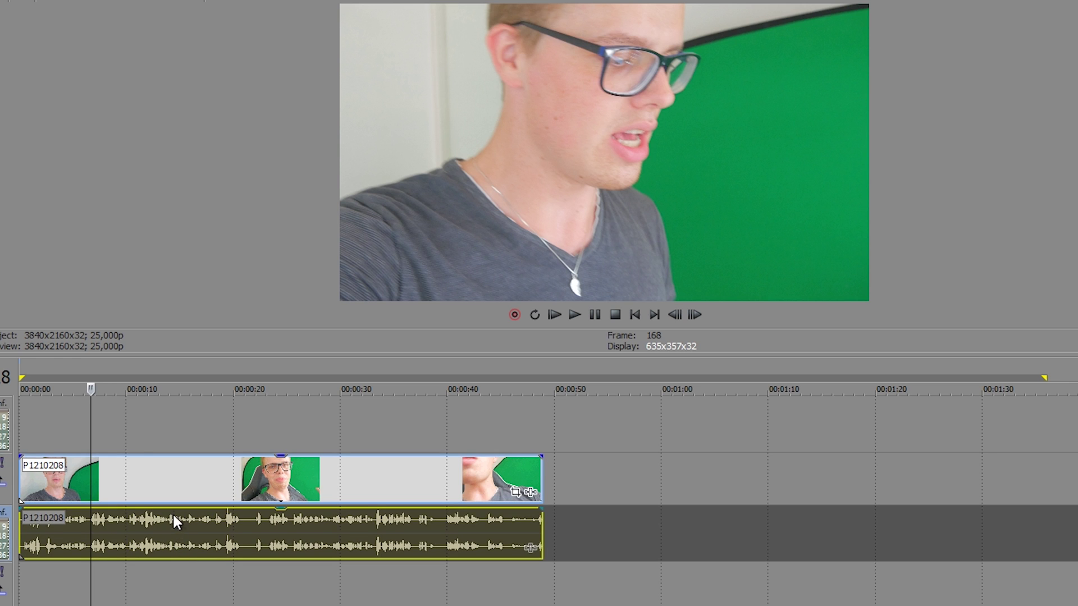
click(338, 421)
click(261, 404)
click(314, 424)
click(348, 418)
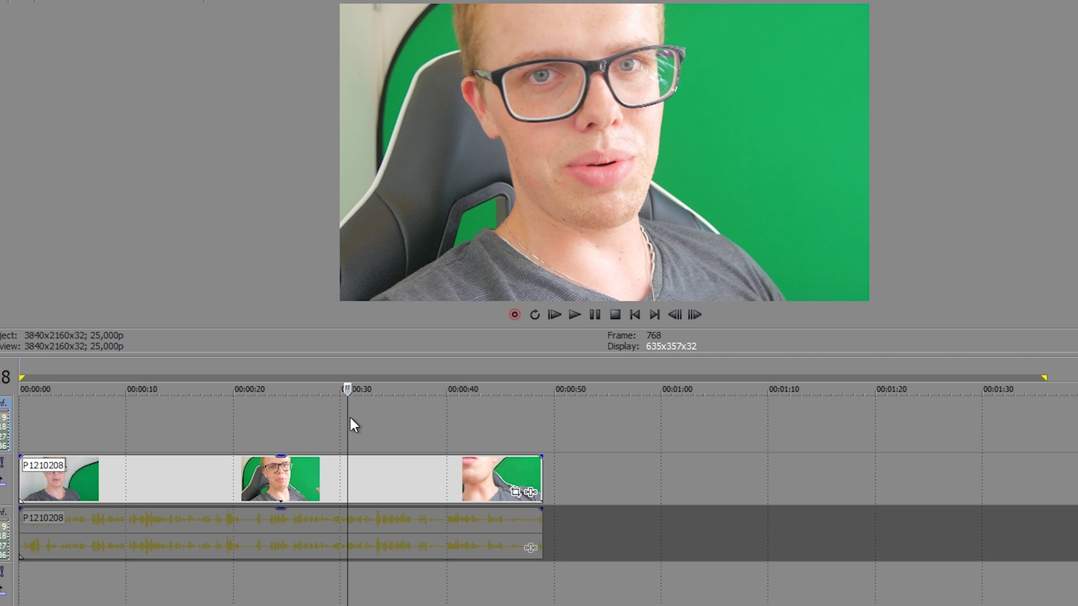
click(369, 483)
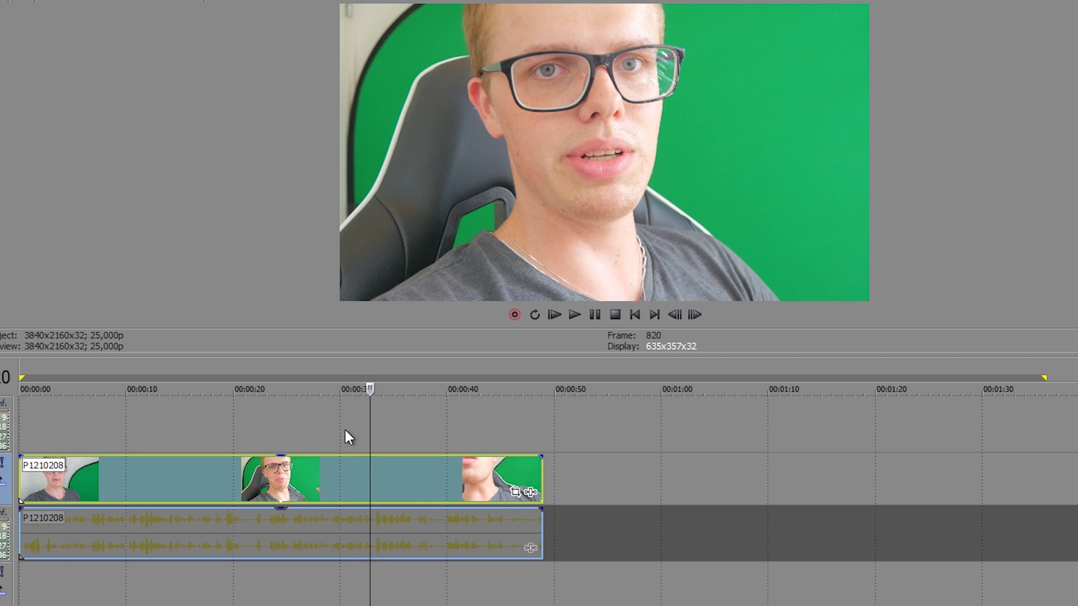
click(345, 429)
click(330, 433)
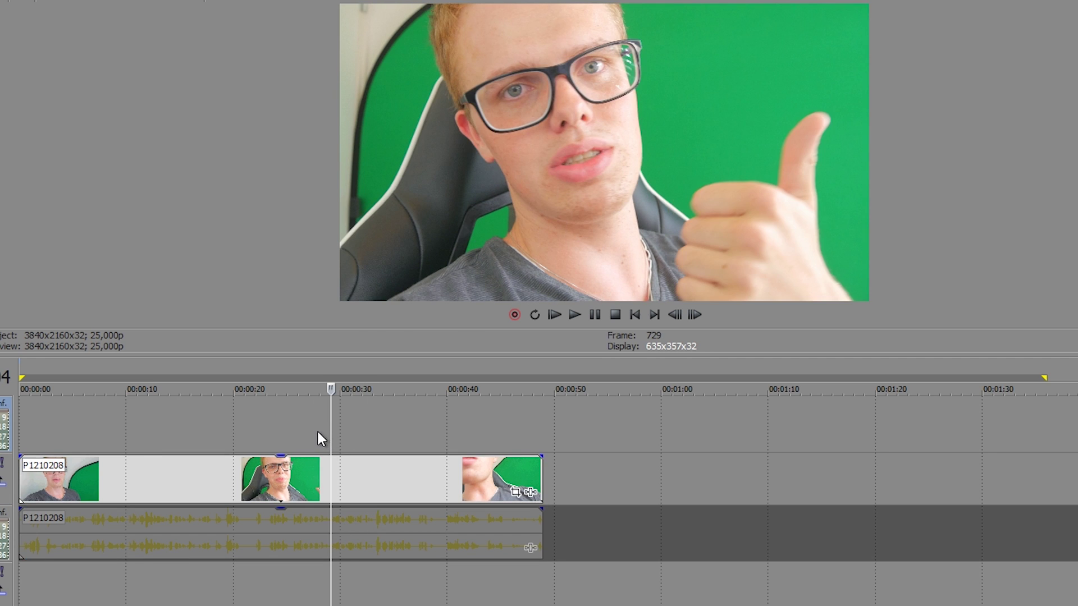
click(318, 433)
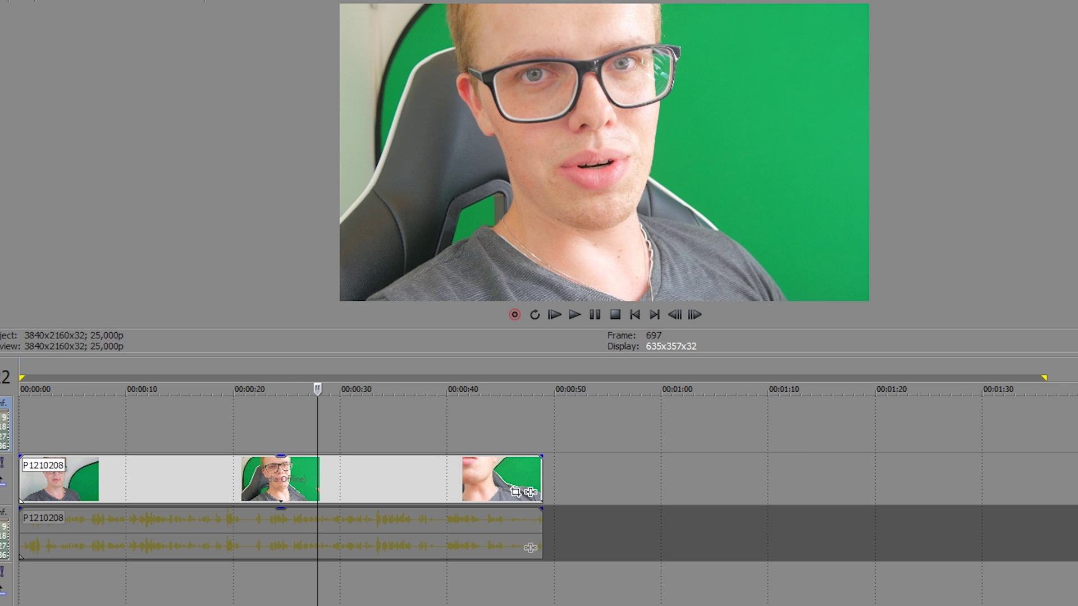
- Place the cheese 'download' image on a lower video track beneath the footage, near 26 seconds
drag(296, 584, 288, 435)
click(324, 471)
drag(344, 497, 316, 521)
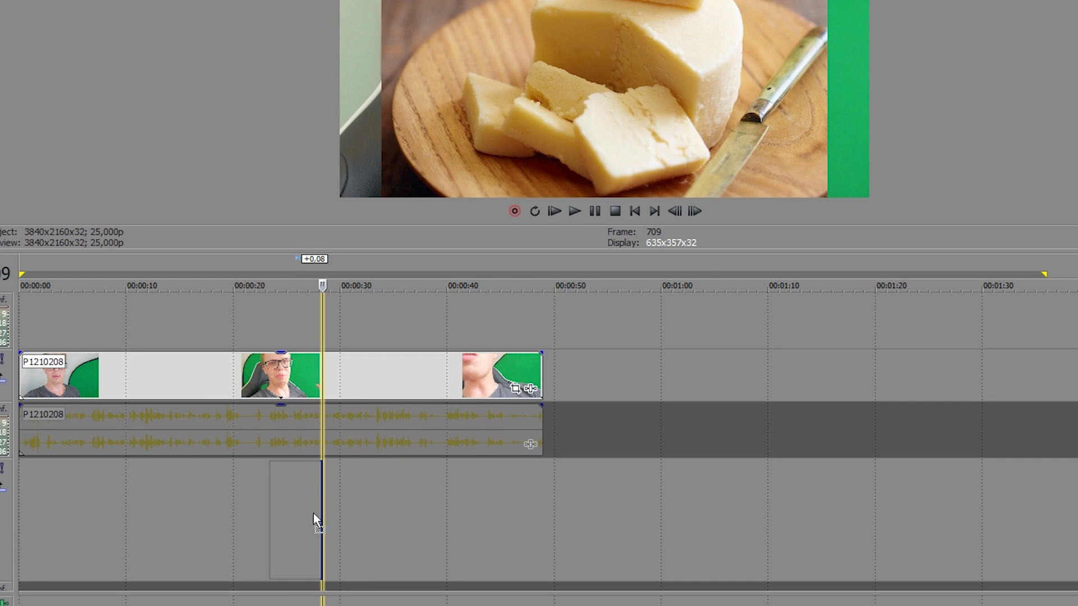
click(289, 322)
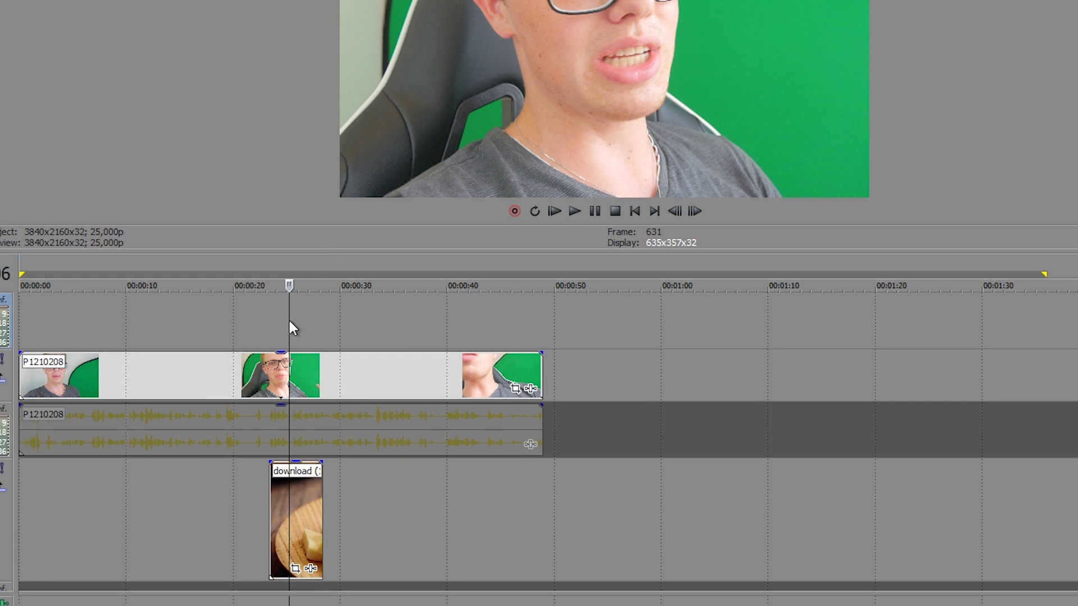
click(303, 346)
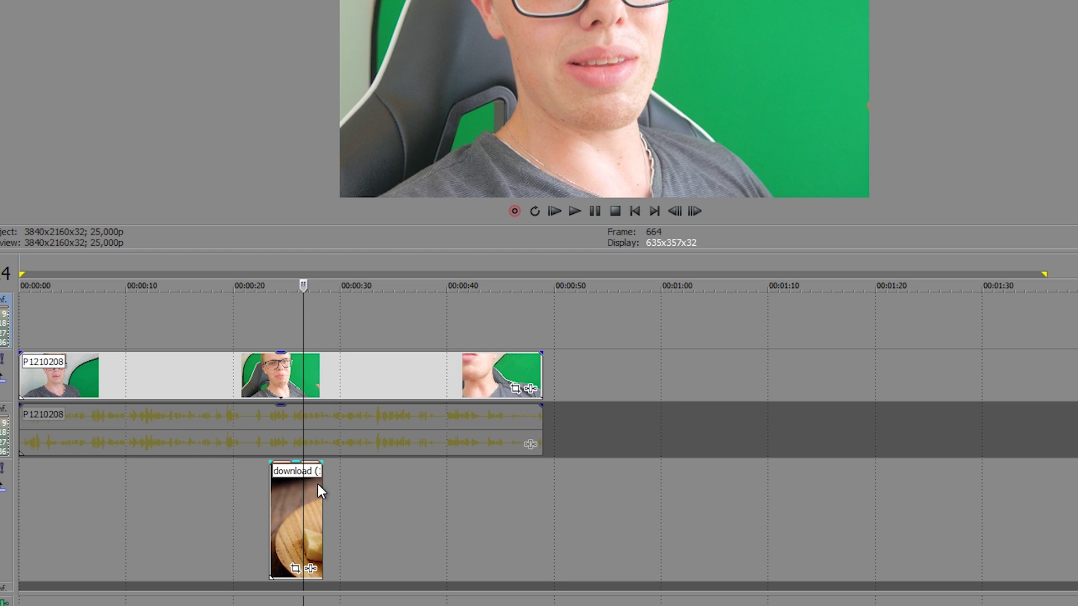
click(307, 395)
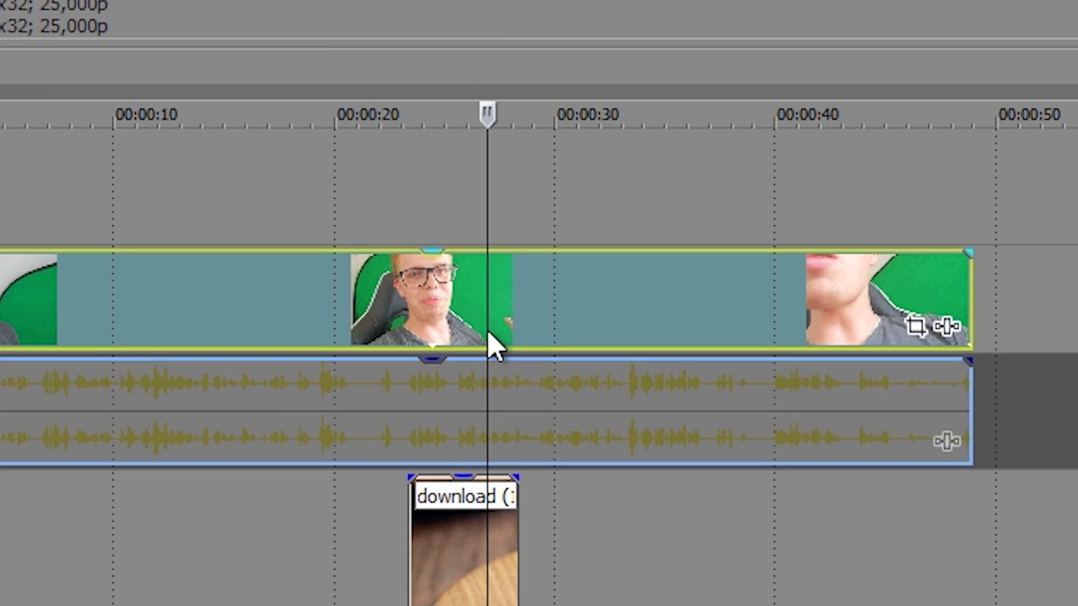
- Apply Sony Chroma Keyer to the P1210208 video event through Video Event FX
right_click(513, 304)
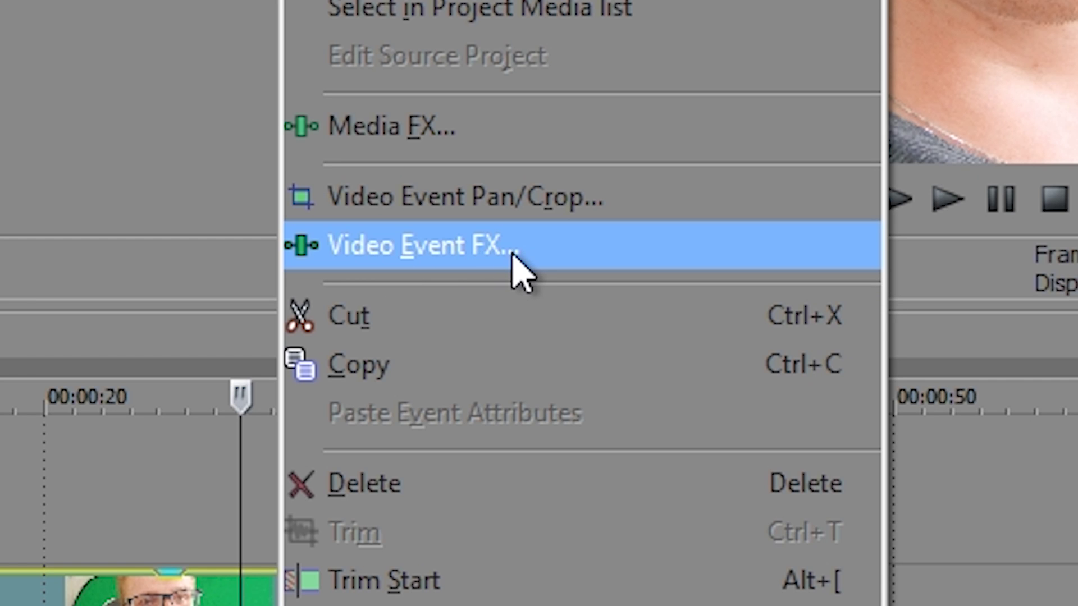
click(497, 262)
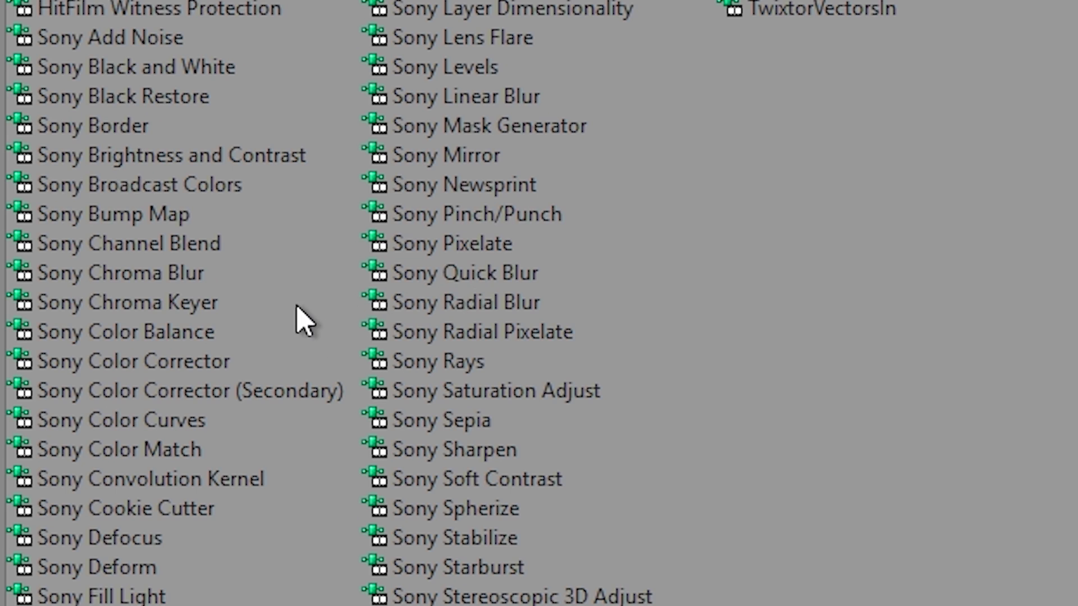
click(192, 303)
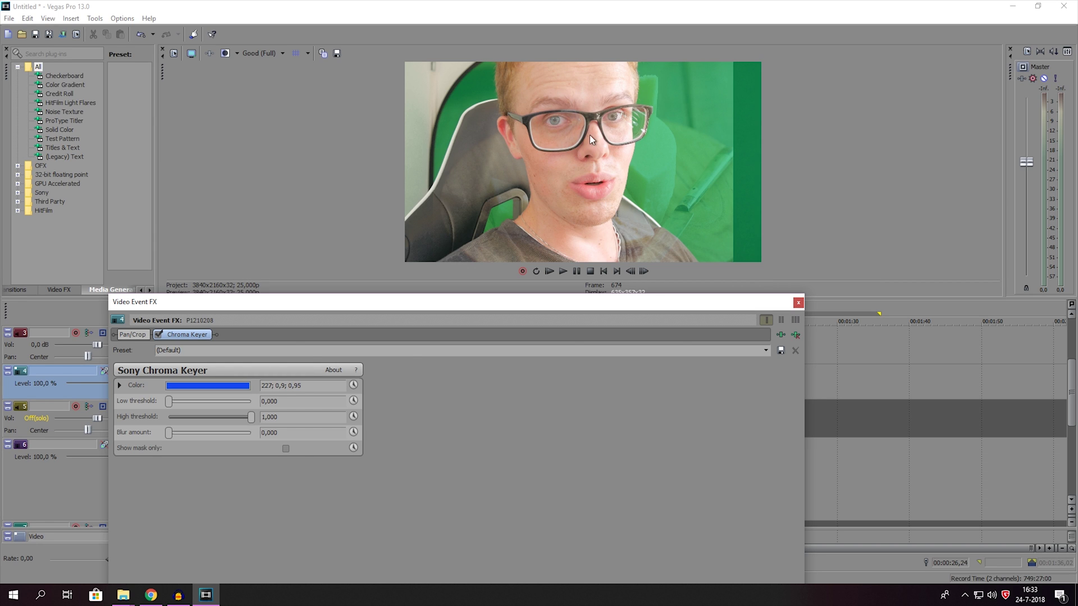
- Sample the green screen as the key colour and set Low 0.299, High 0.429, Blur 0.014
drag(231, 416, 181, 426)
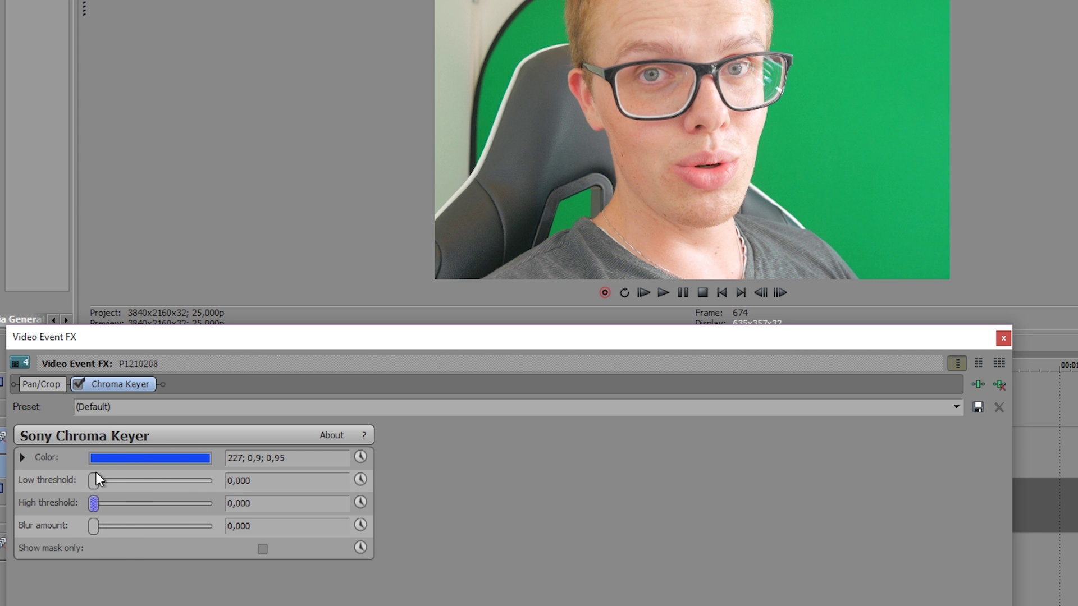
click(103, 459)
click(132, 478)
click(796, 139)
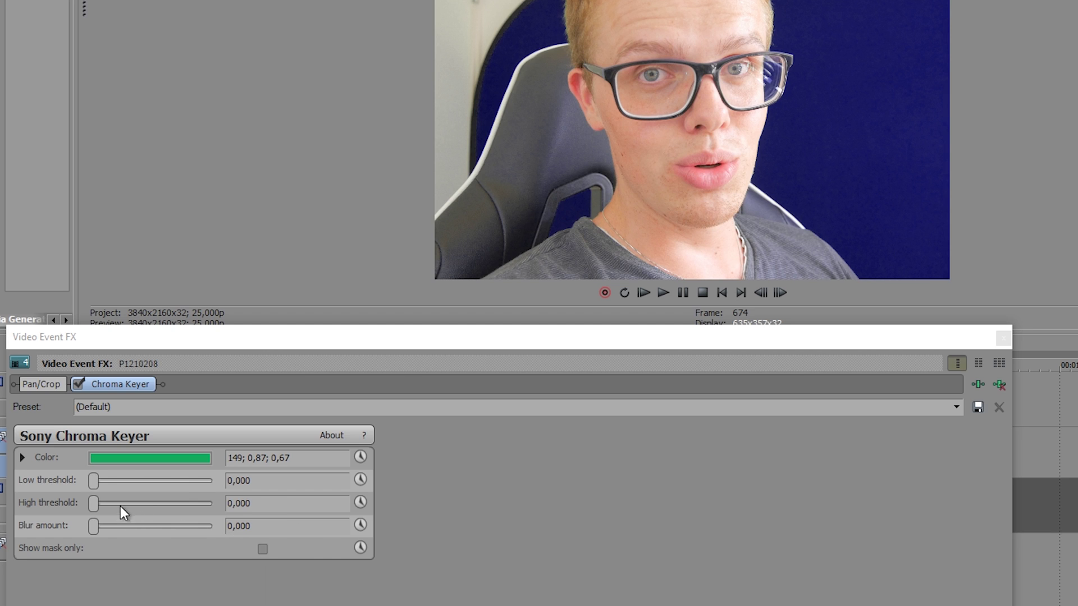
drag(92, 481, 143, 482)
drag(100, 510, 147, 506)
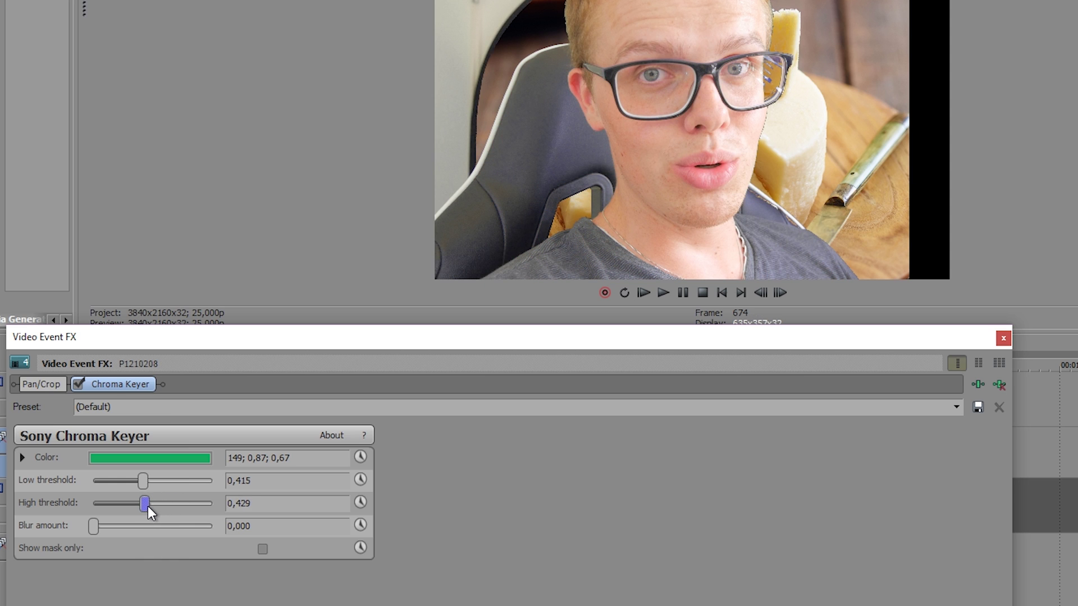
mouse_move(96, 529)
mouse_down()
mouse_move(155, 525)
mouse_move(76, 524)
mouse_move(96, 526)
mouse_up()
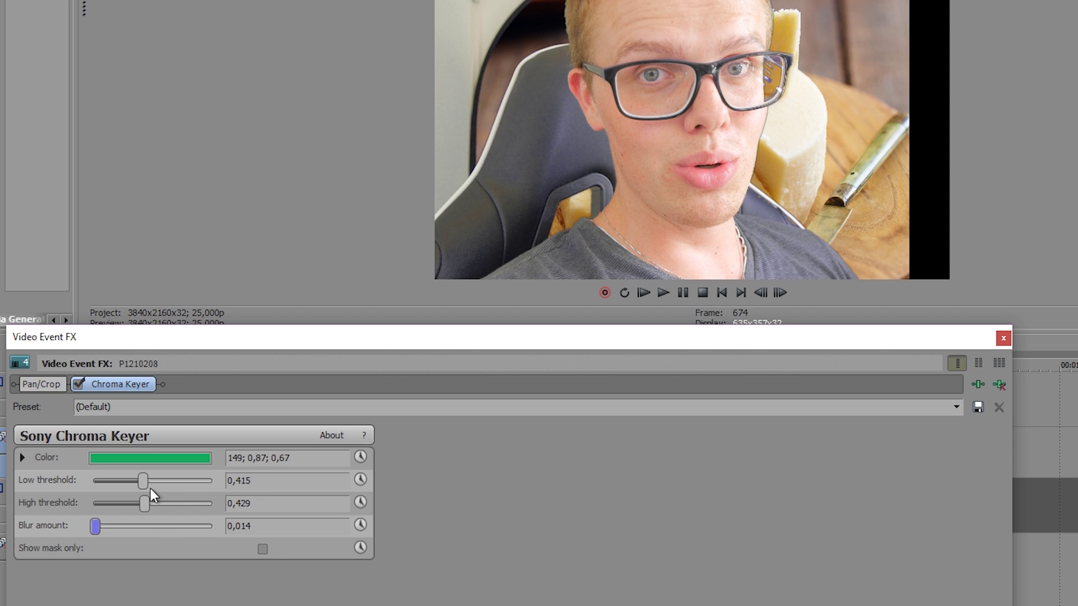
mouse_move(142, 483)
mouse_down()
mouse_move(127, 480)
mouse_move(200, 483)
mouse_move(129, 485)
mouse_up()
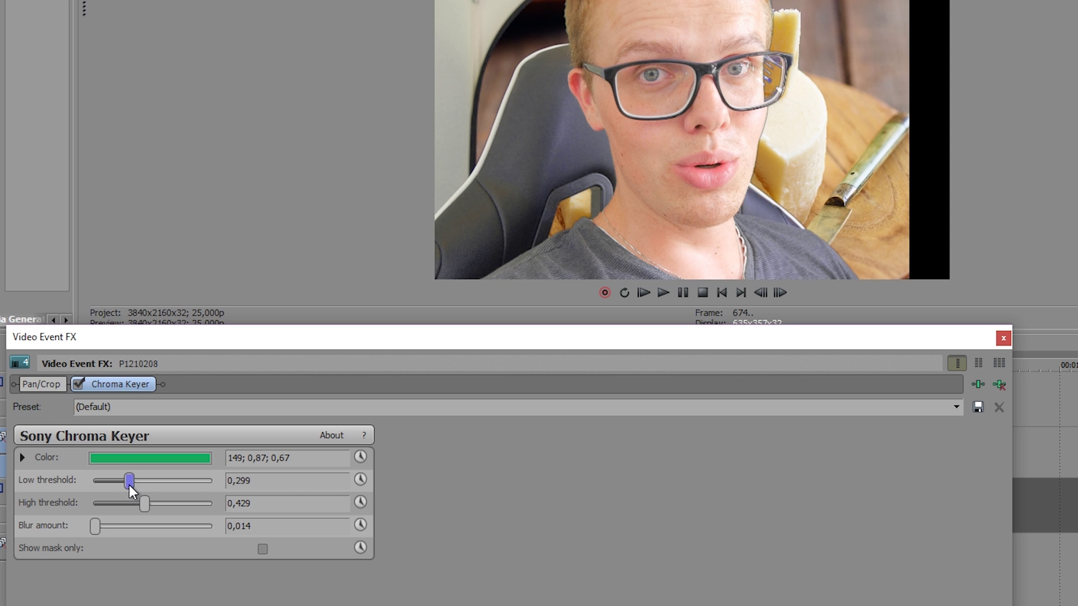
click(1003, 338)
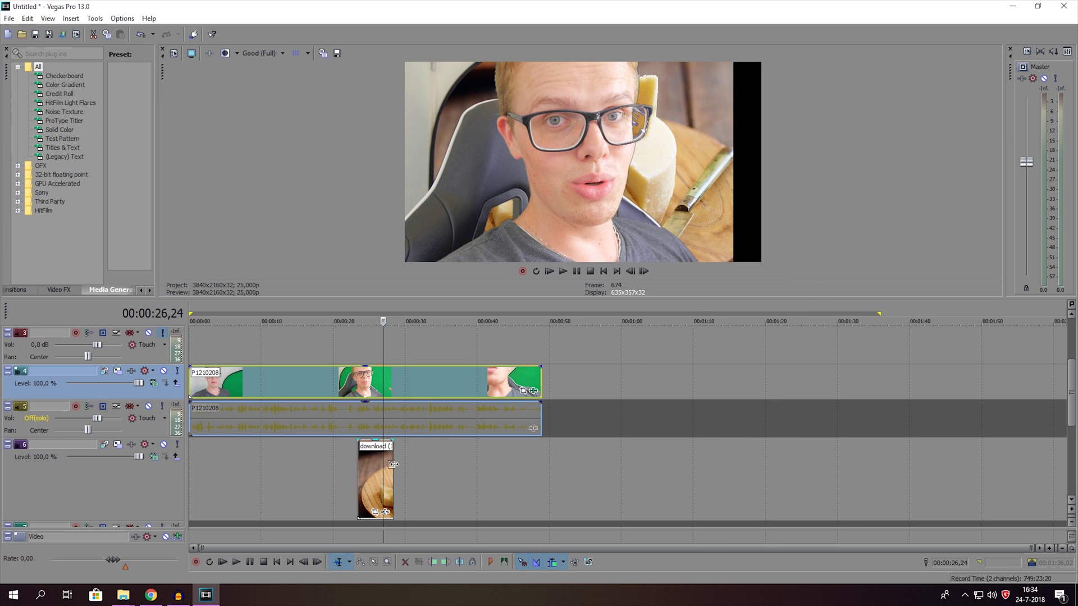
- Stretch the cheese image to cover the whole clip and move it to the timeline start
drag(393, 461, 541, 461)
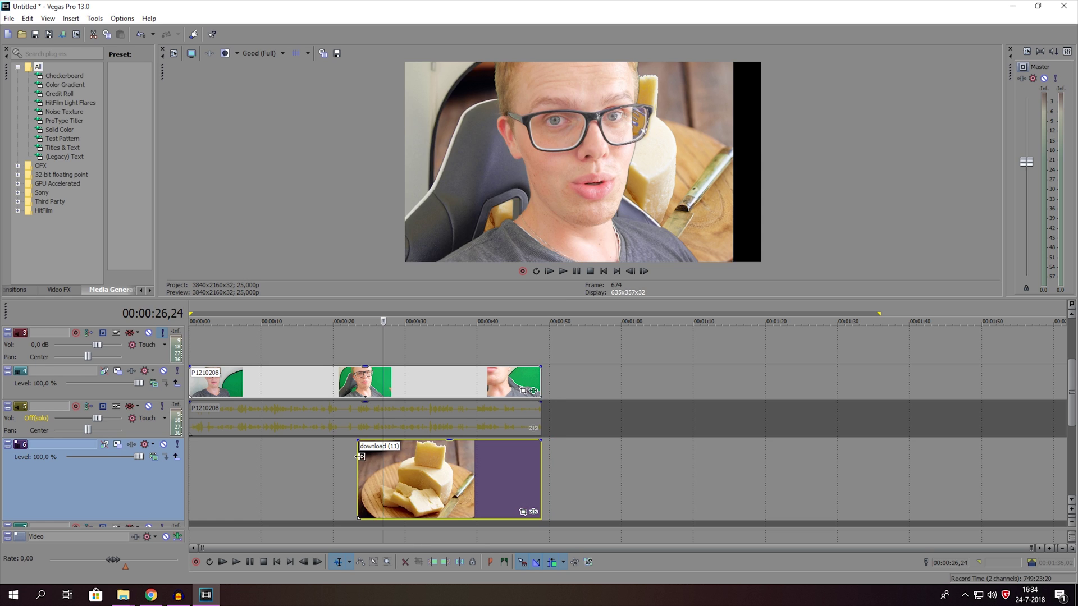
drag(357, 459, 189, 459)
drag(383, 477, 551, 477)
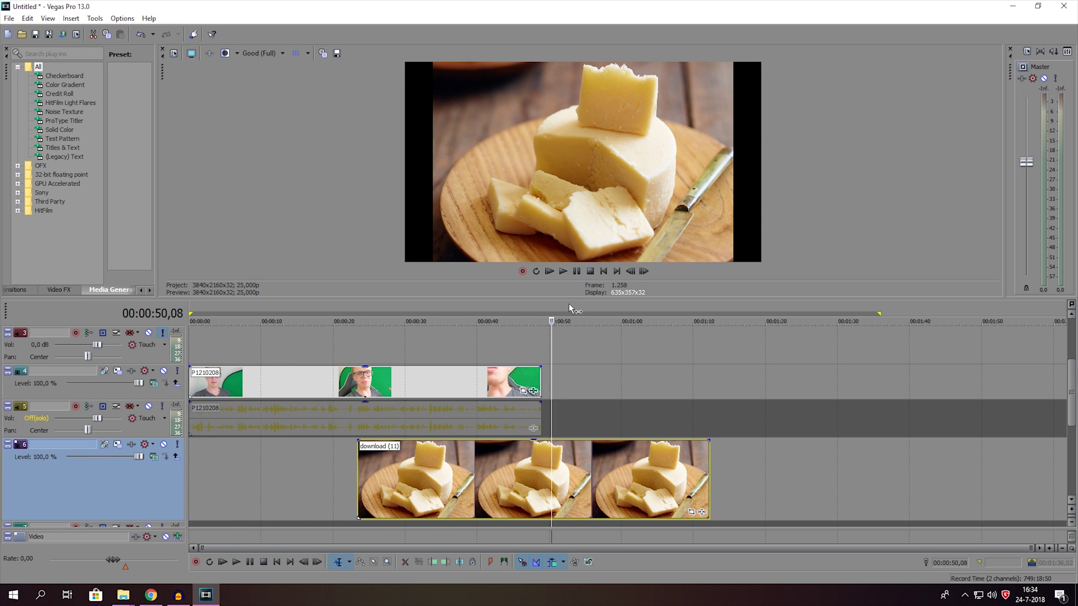
click(207, 326)
key(space)
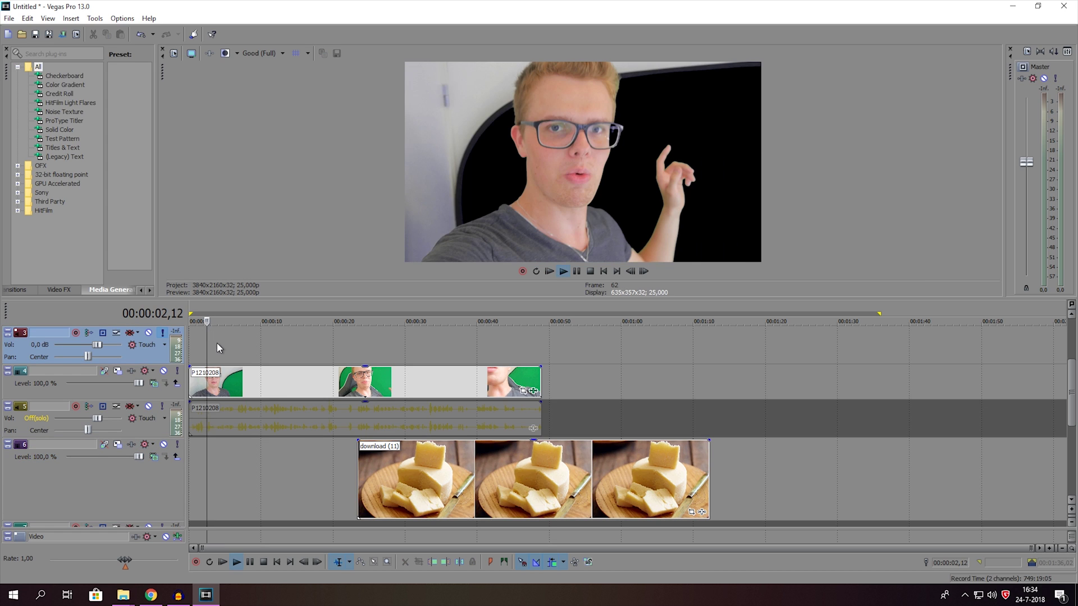
drag(421, 473, 254, 472)
- Preview the composite from the start and from about 28 seconds, then reopen Chroma Keyer settings
key(space)
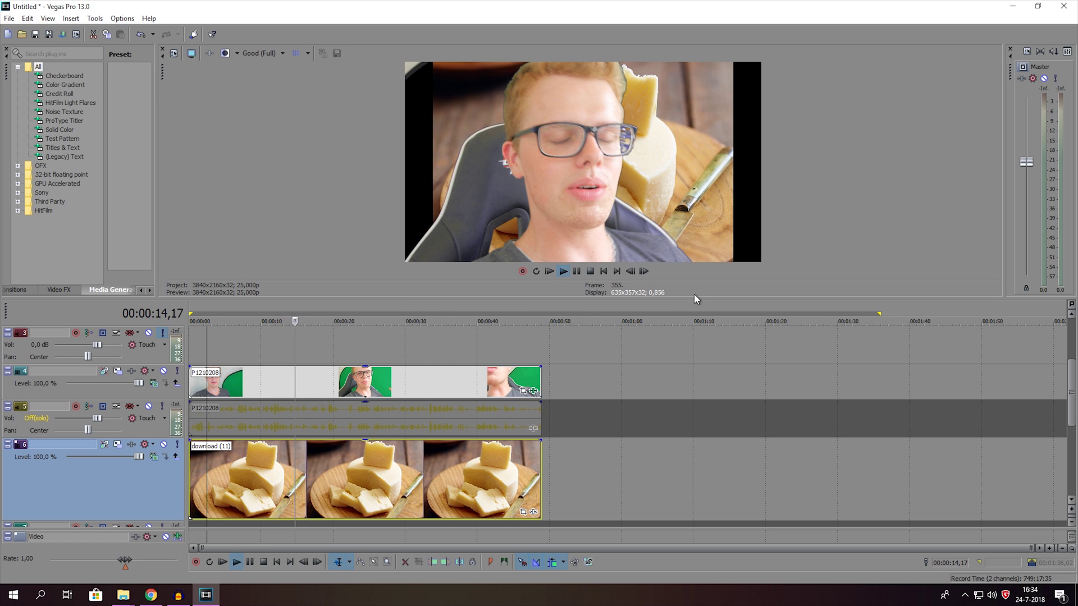
key(space)
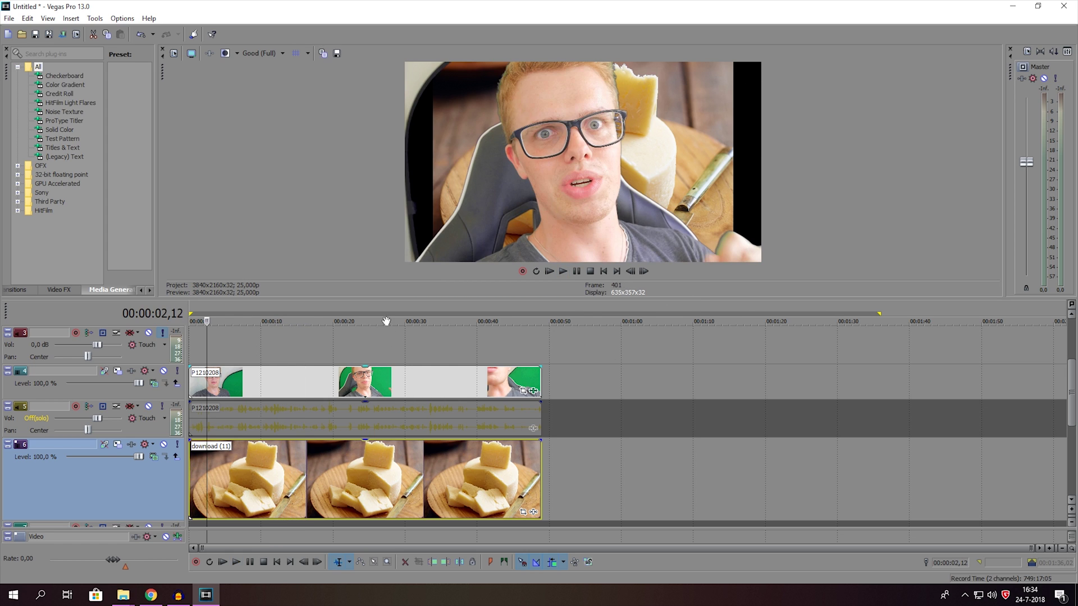
click(390, 337)
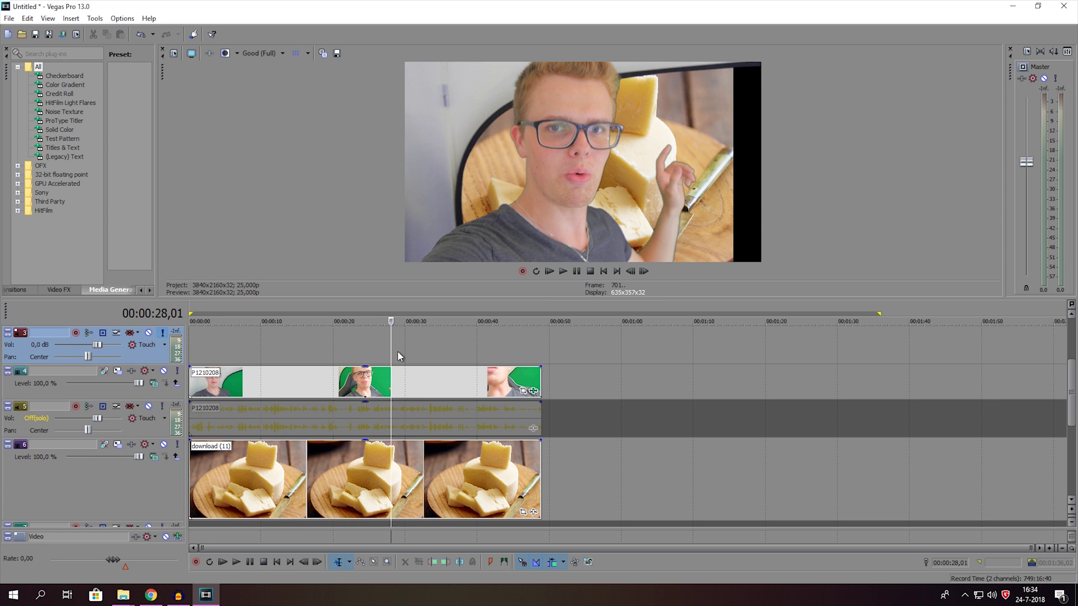
key(space)
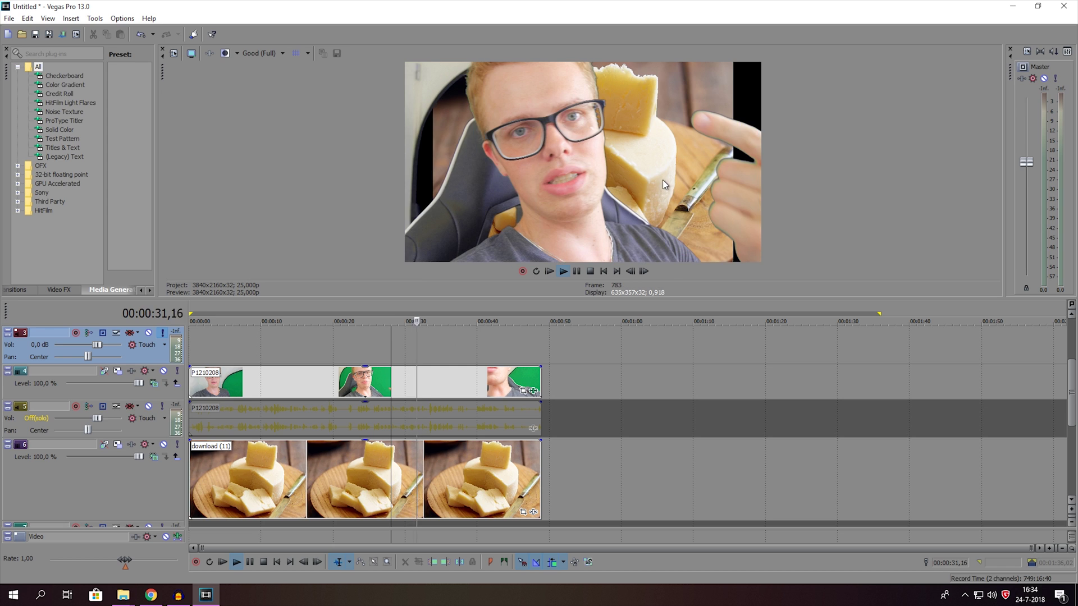
key(space)
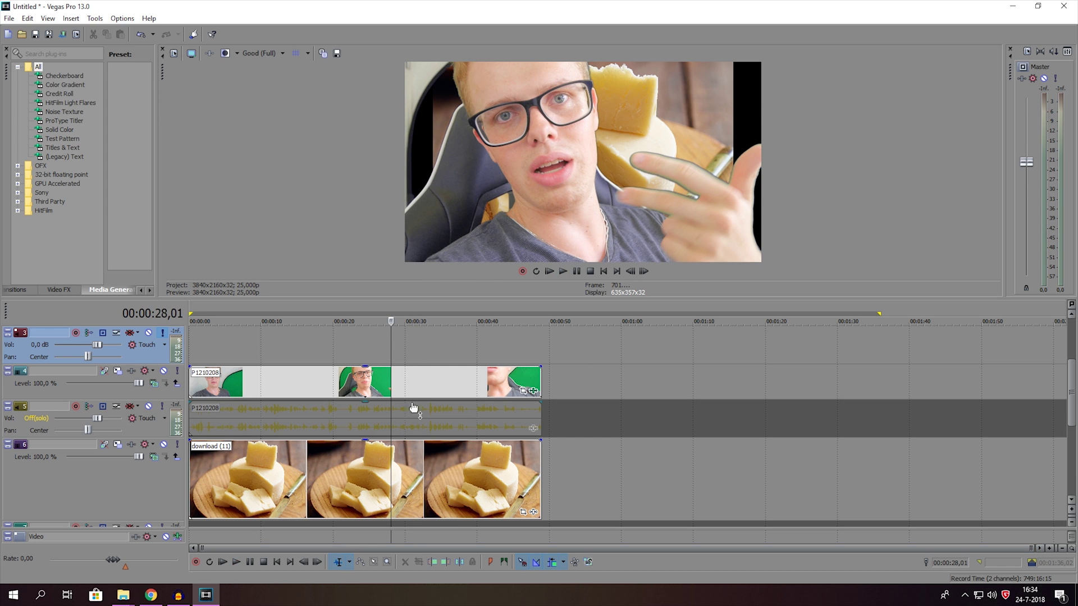
click(418, 381)
click(531, 390)
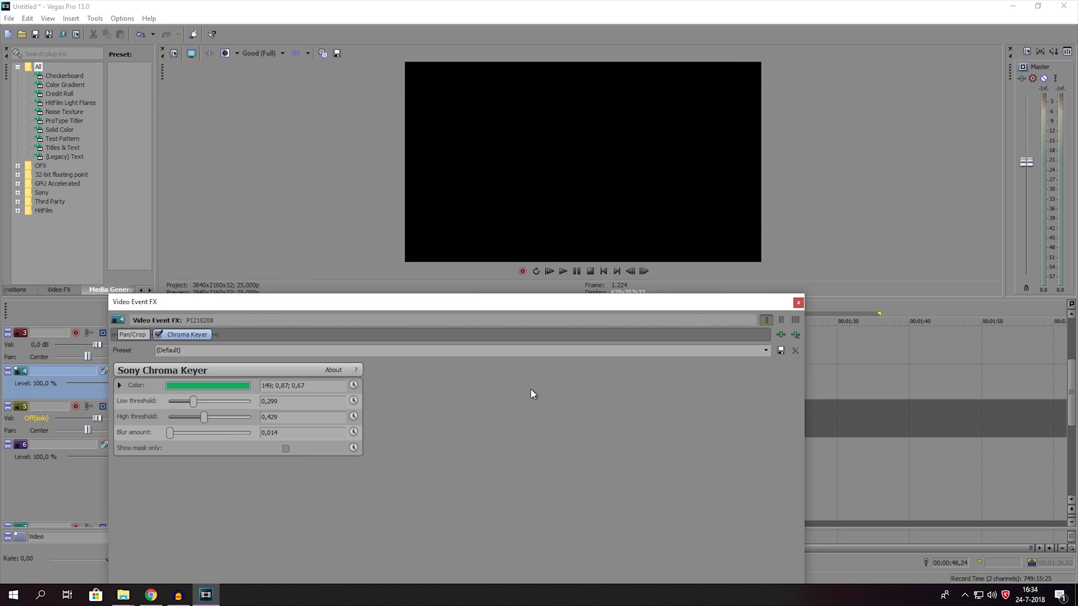
- Lower the Chroma Keyer high threshold to 0.367, close the FX window, and quit Vegas Pro
drag(461, 308, 599, 458)
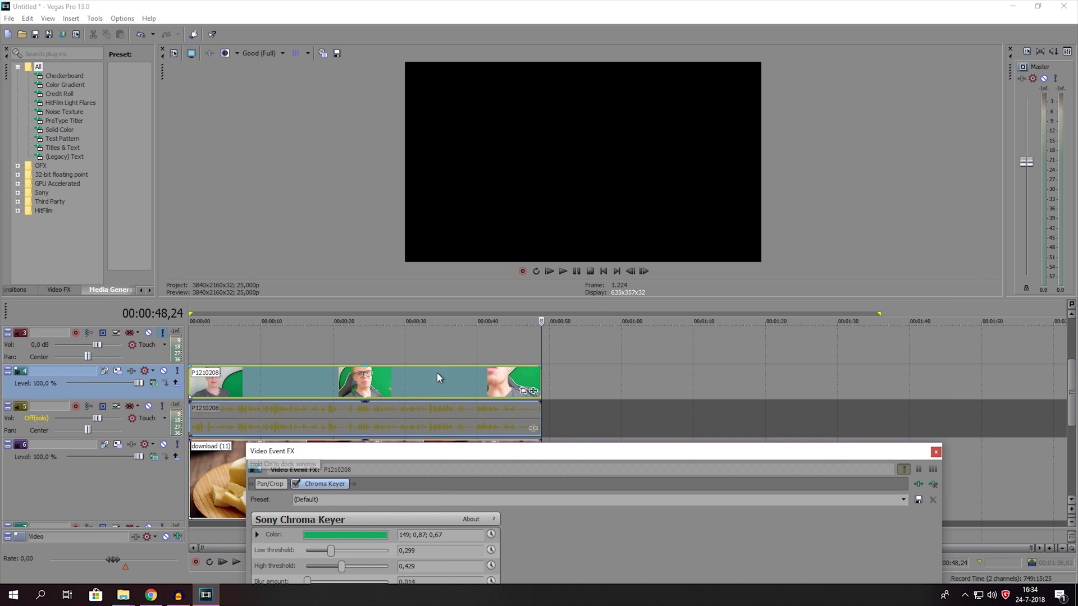
click(393, 338)
drag(368, 449, 547, 274)
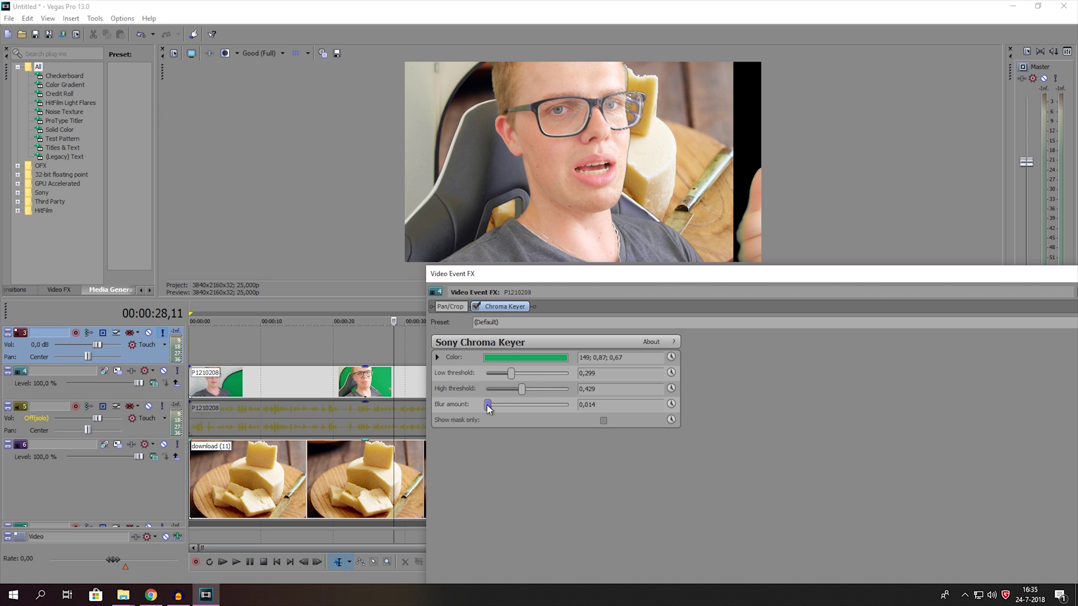
drag(517, 389, 510, 375)
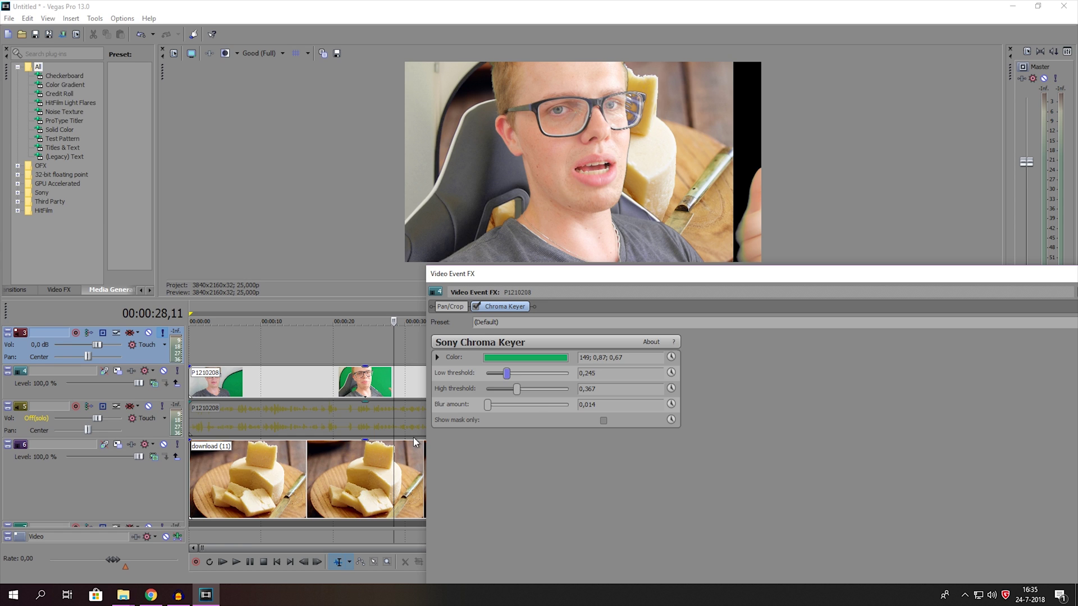
drag(682, 280, 835, 304)
click(891, 294)
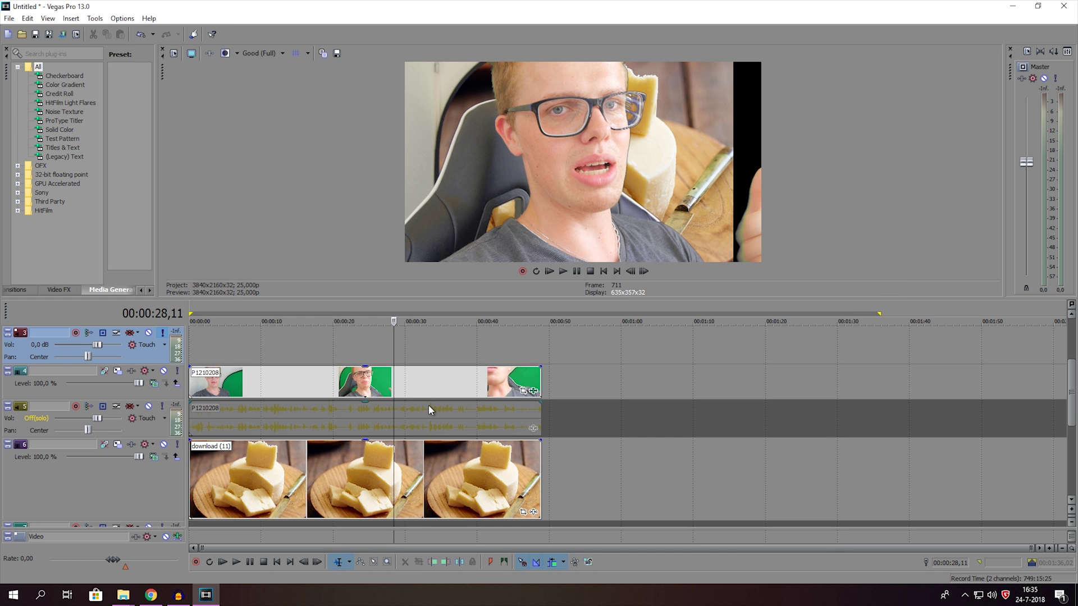
click(1063, 7)
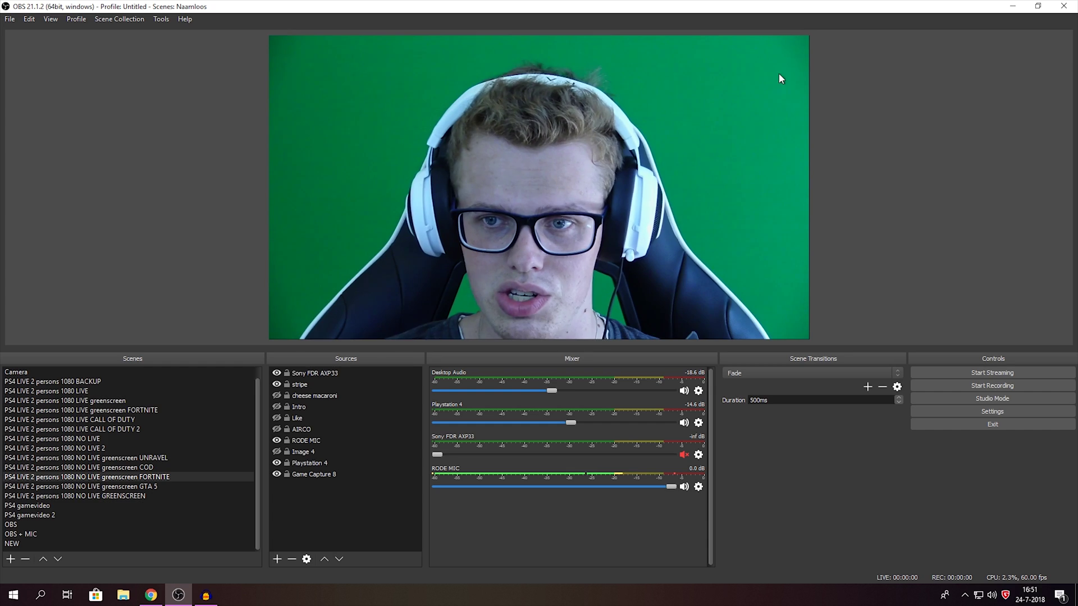
- Open the Filters window for the Sony FDR AXP33 source and toggle its existing Chroma Key filter
right_click(612, 87)
click(547, 169)
right_click(547, 169)
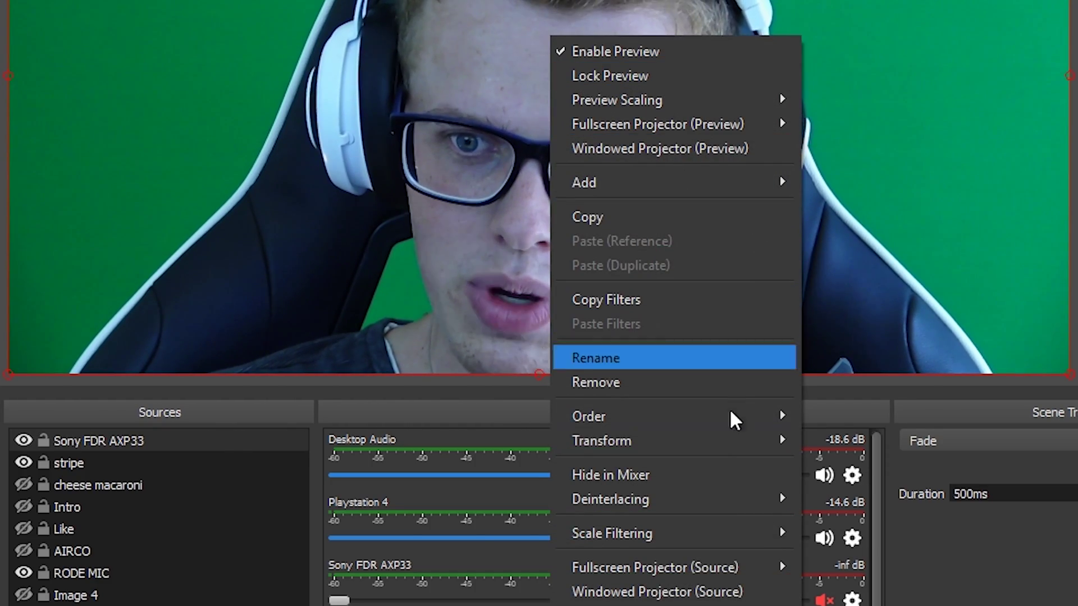
right_click(94, 436)
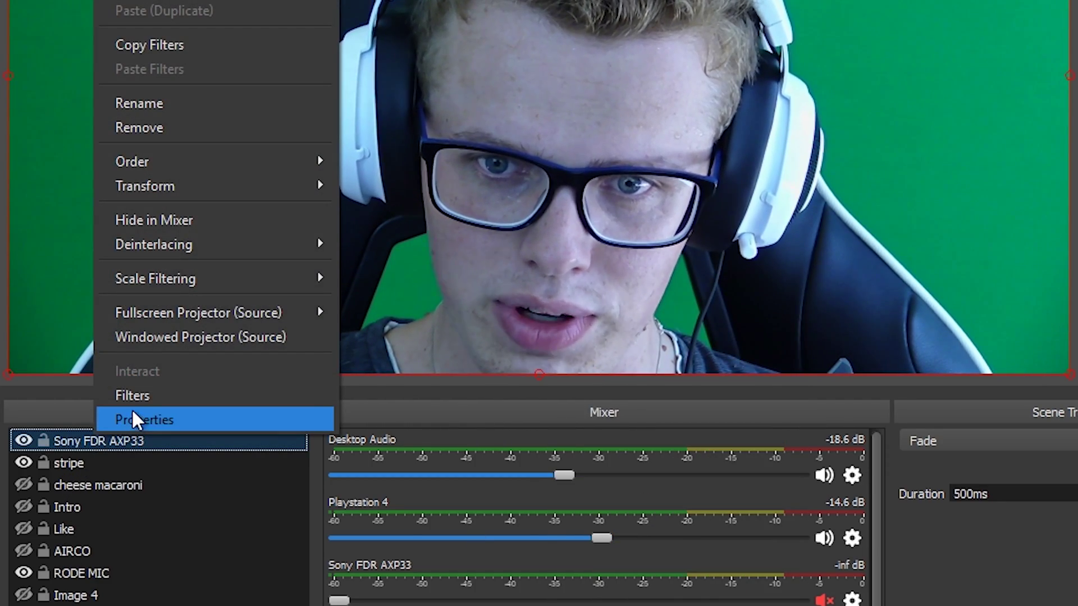
click(99, 438)
right_click(315, 125)
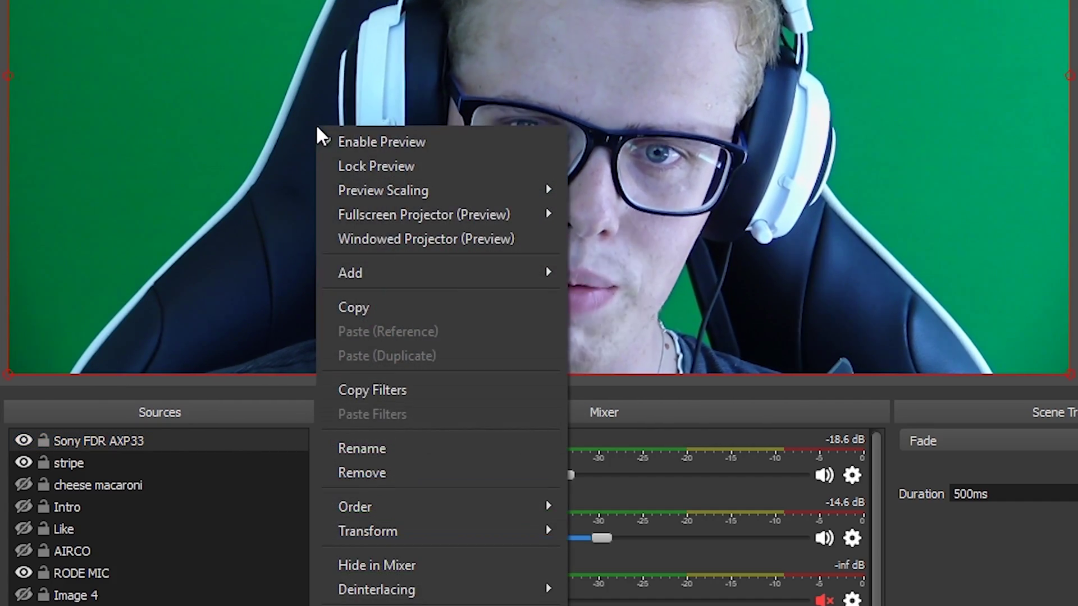
click(144, 440)
right_click(138, 437)
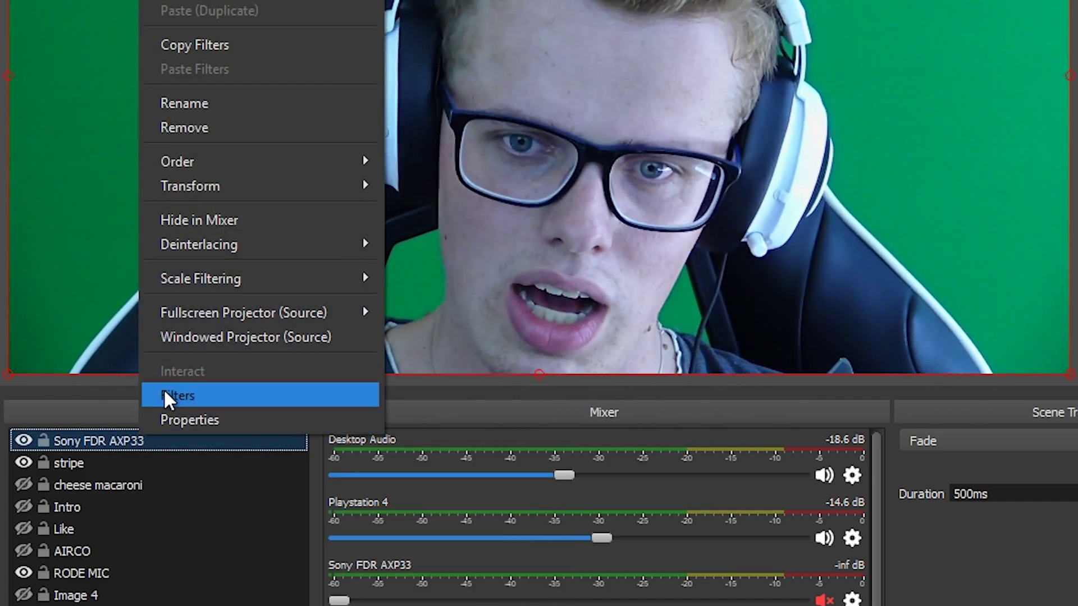
click(163, 389)
click(92, 336)
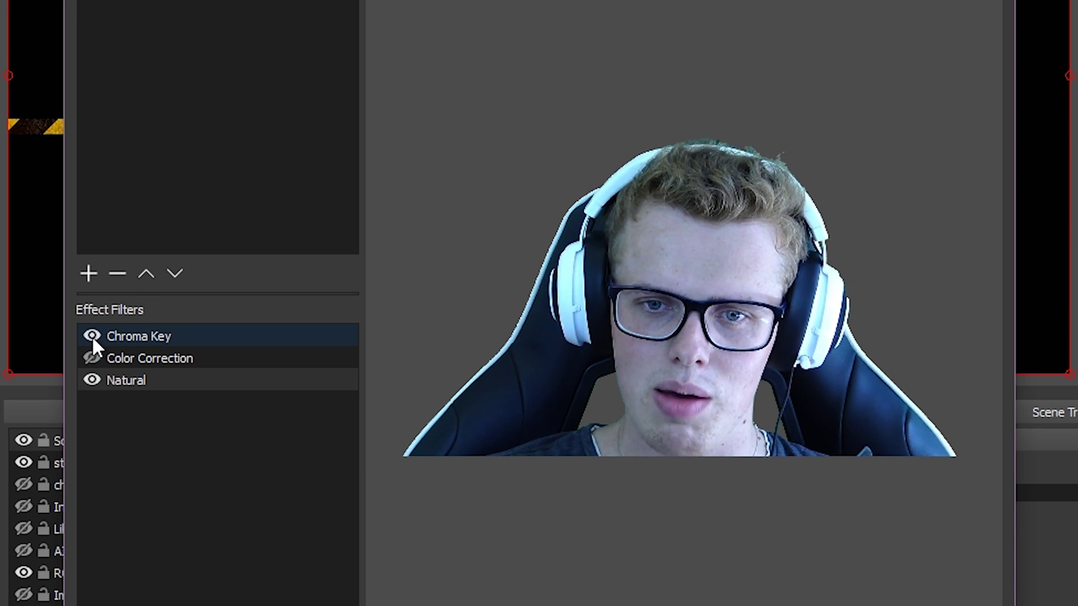
click(92, 336)
click(140, 381)
- Add a new Chroma Key filter named 'Chroma Key 2' and reset its Similarity to 1
right_click(155, 430)
mouse_move(186, 443)
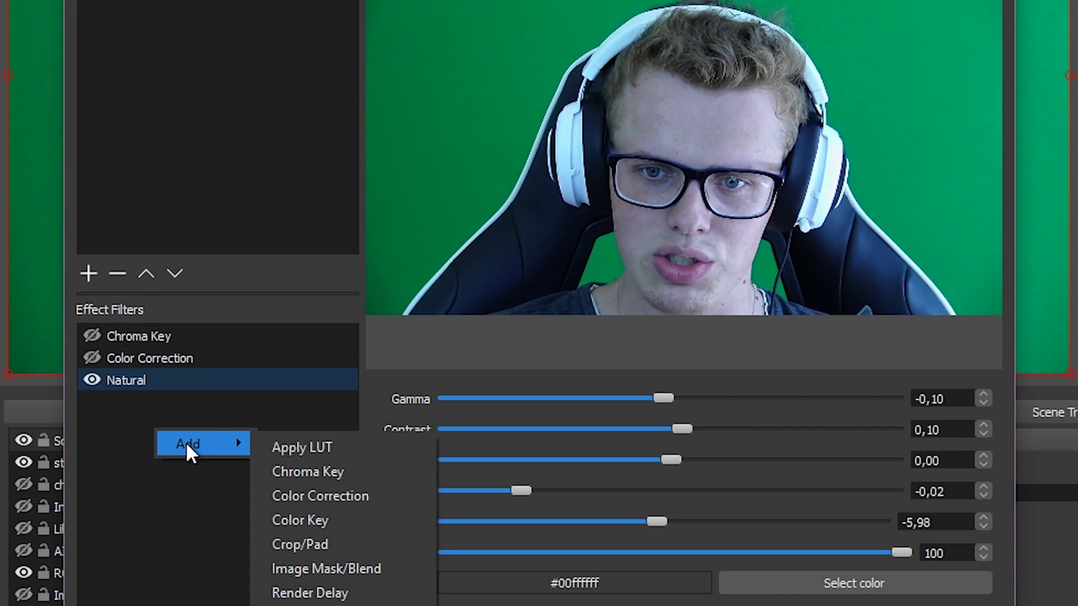
click(351, 472)
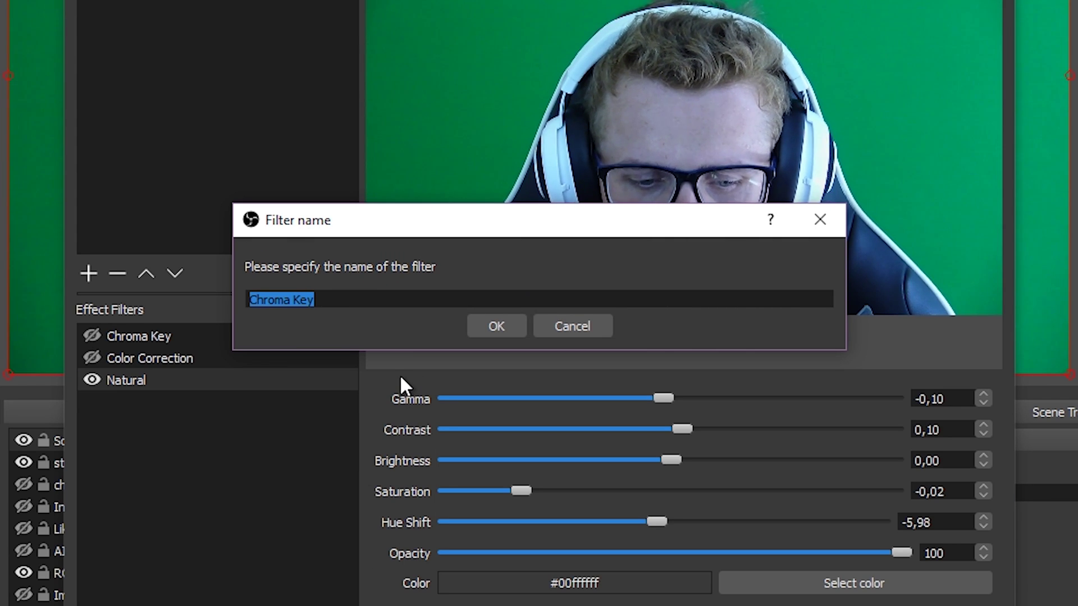
text(2)
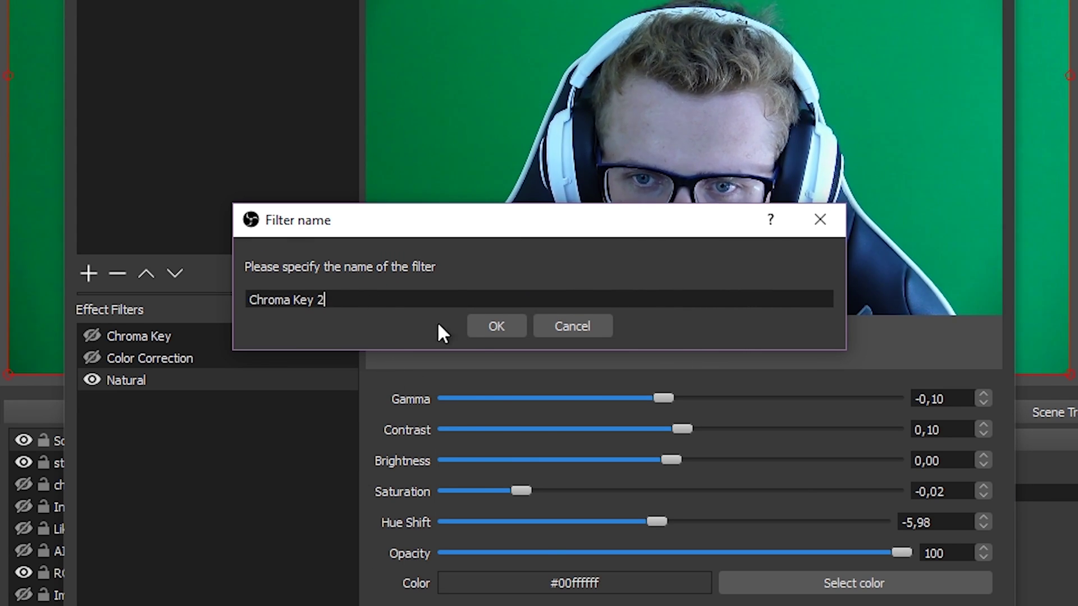
click(471, 326)
drag(486, 93, 413, 58)
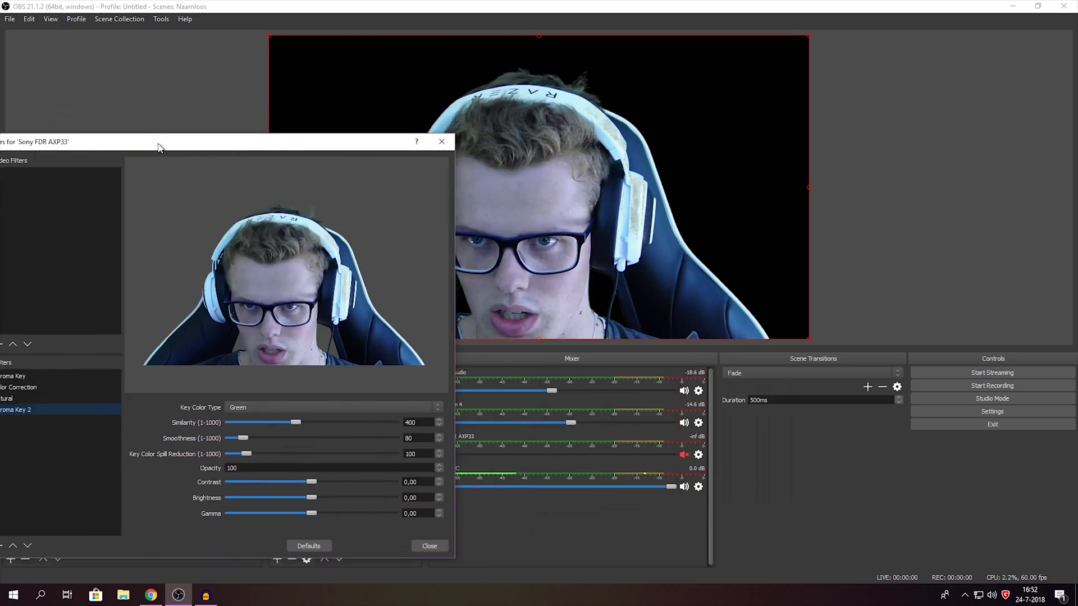
drag(426, 377, 309, 389)
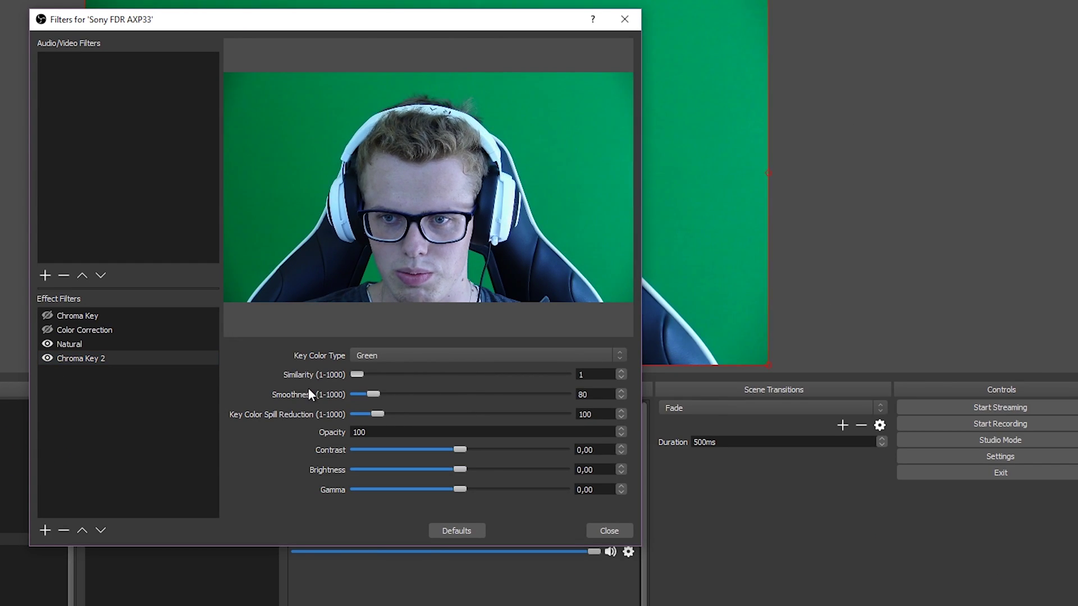
- Reset smoothness and spill reduction to 1, keep Green, and tune Similarity to about 439
drag(375, 396, 344, 415)
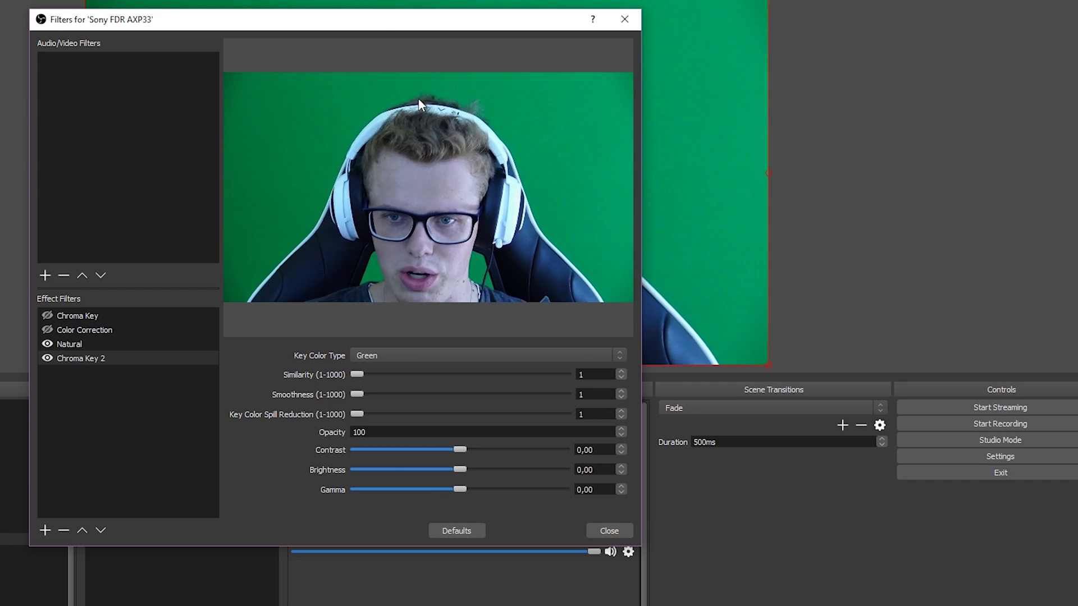
drag(380, 22, 654, 106)
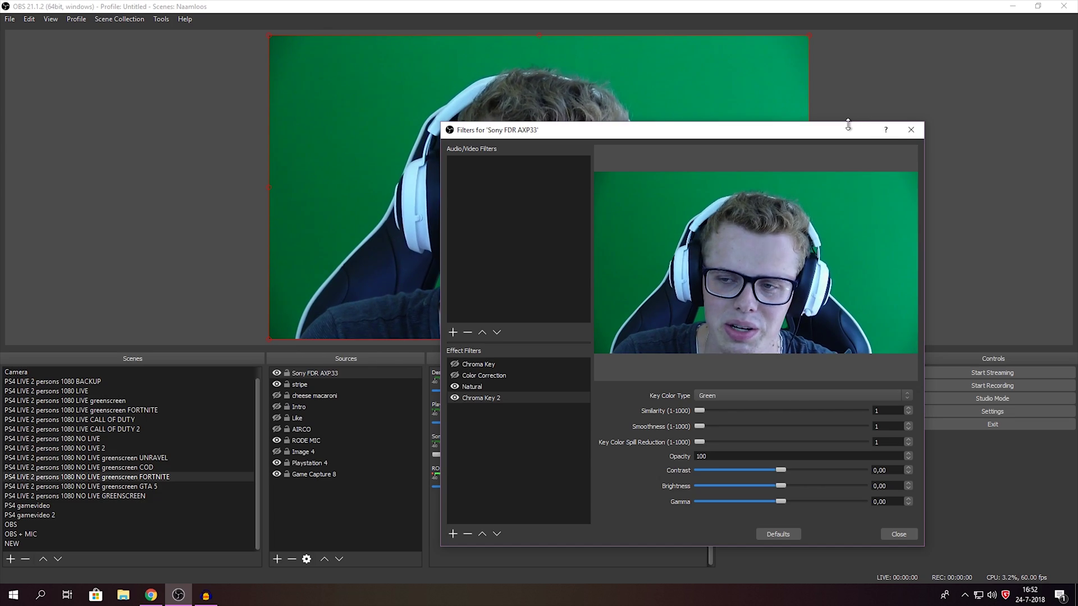
drag(879, 88, 746, 374)
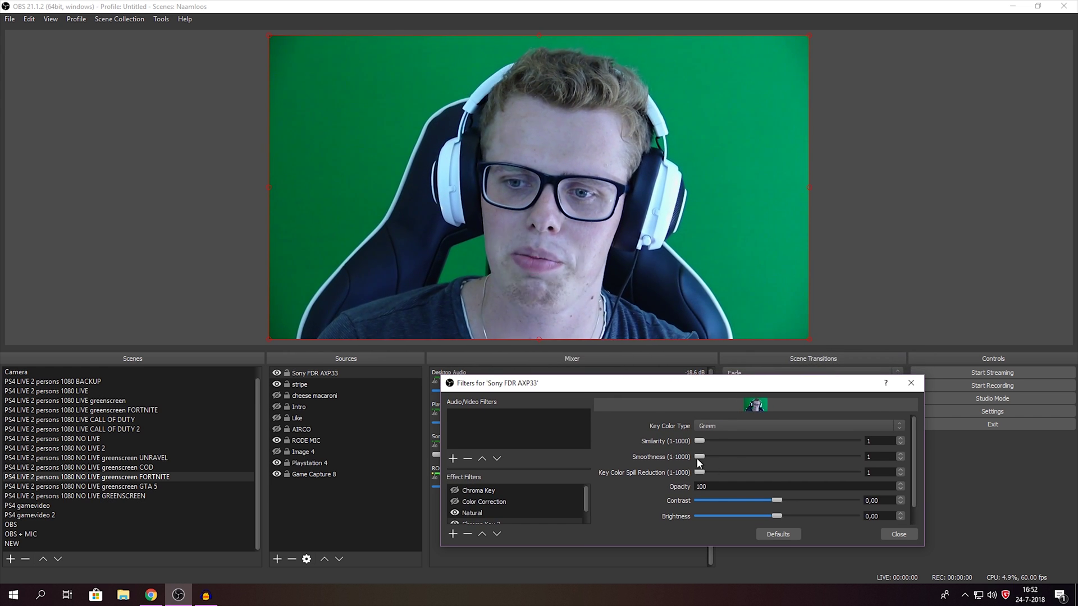
drag(699, 442, 789, 446)
click(708, 426)
click(708, 426)
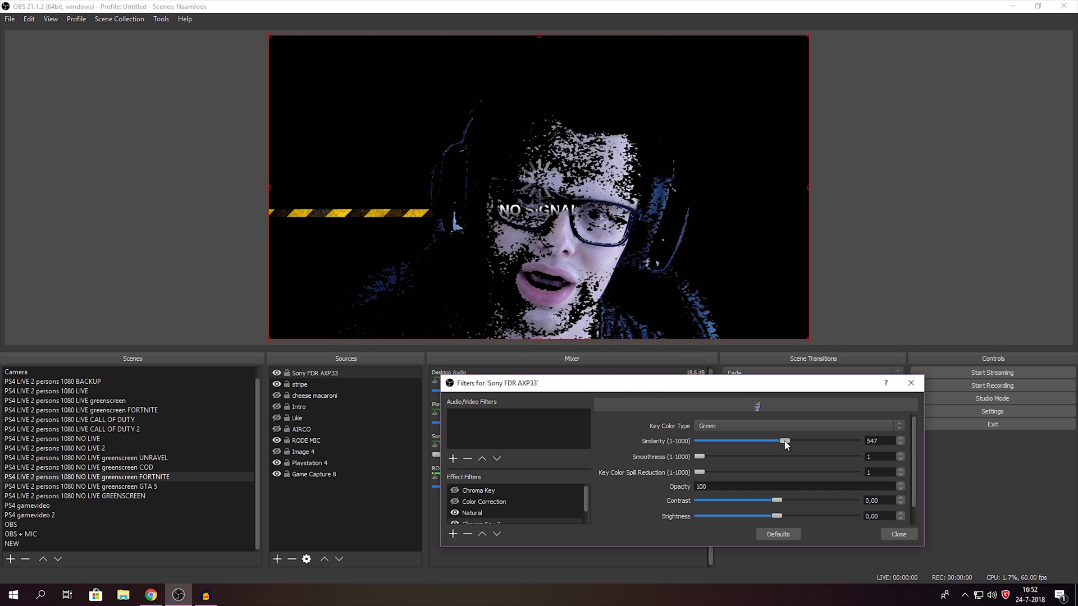
drag(785, 444, 780, 445)
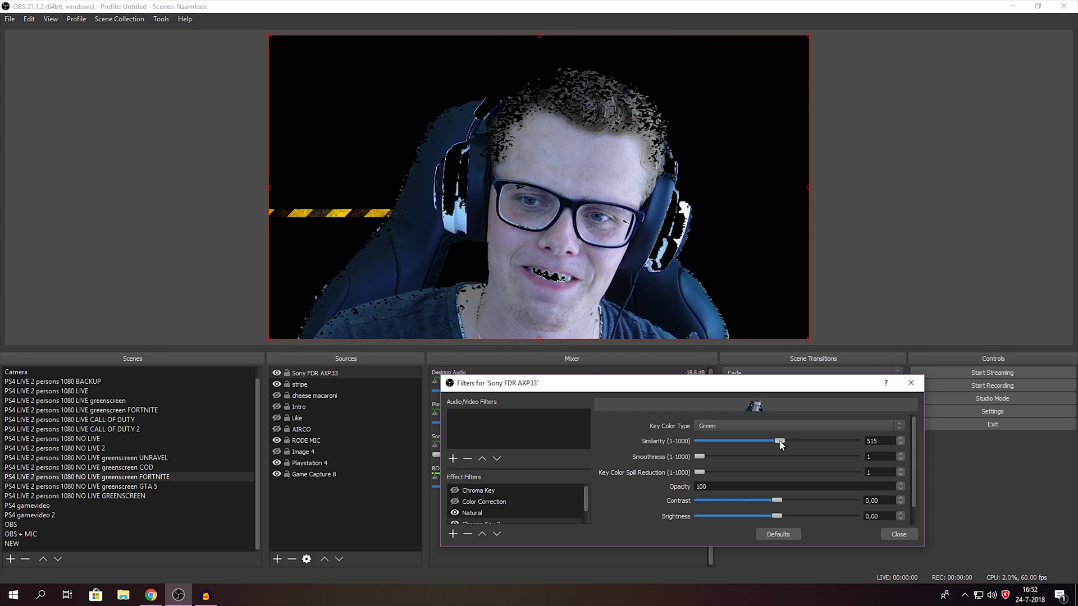
drag(781, 444, 774, 444)
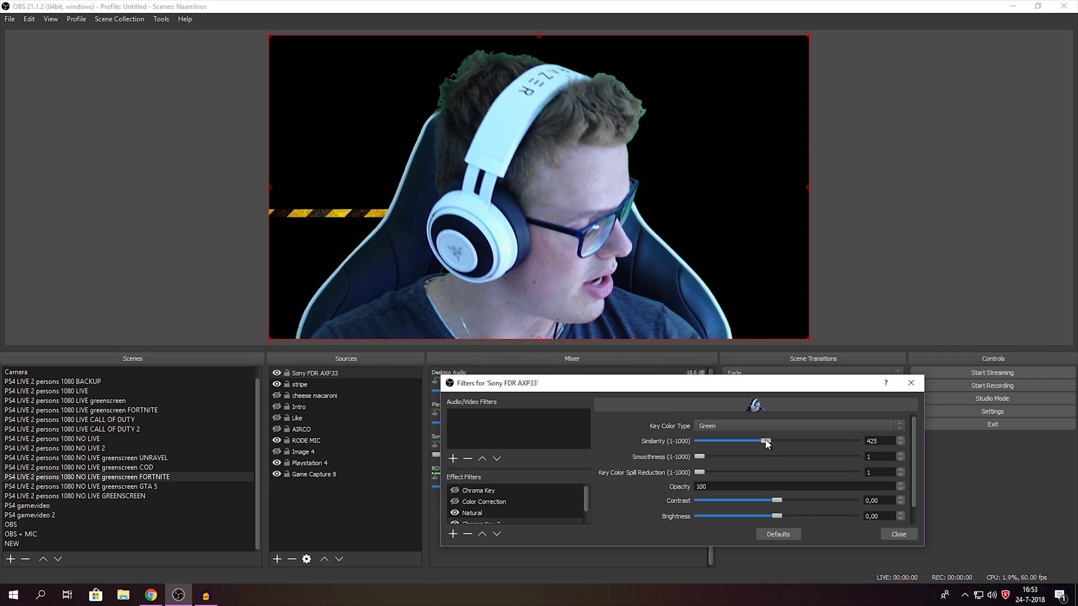
drag(761, 443, 761, 443)
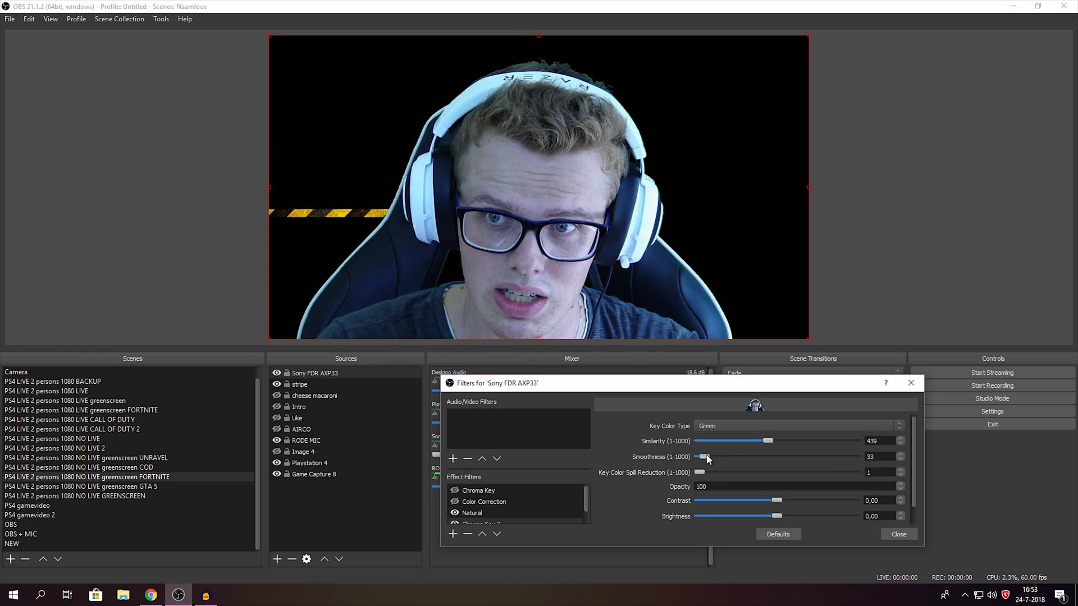
- Set Smoothness to 23 and spill reduction to 33, then show the Image 4 Fortnite background
drag(698, 458, 707, 459)
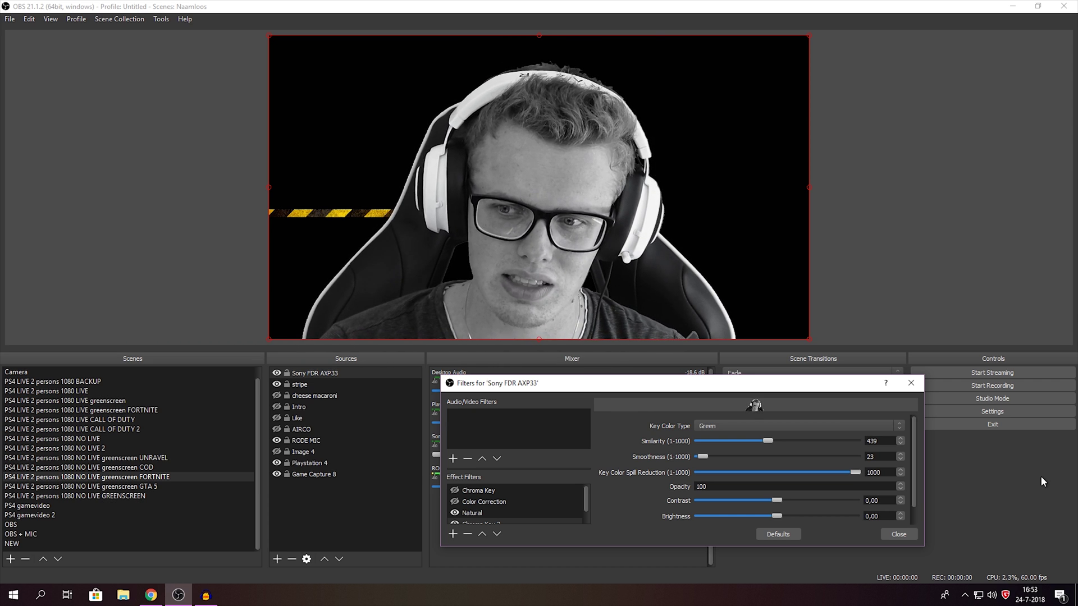
drag(835, 478, 604, 476)
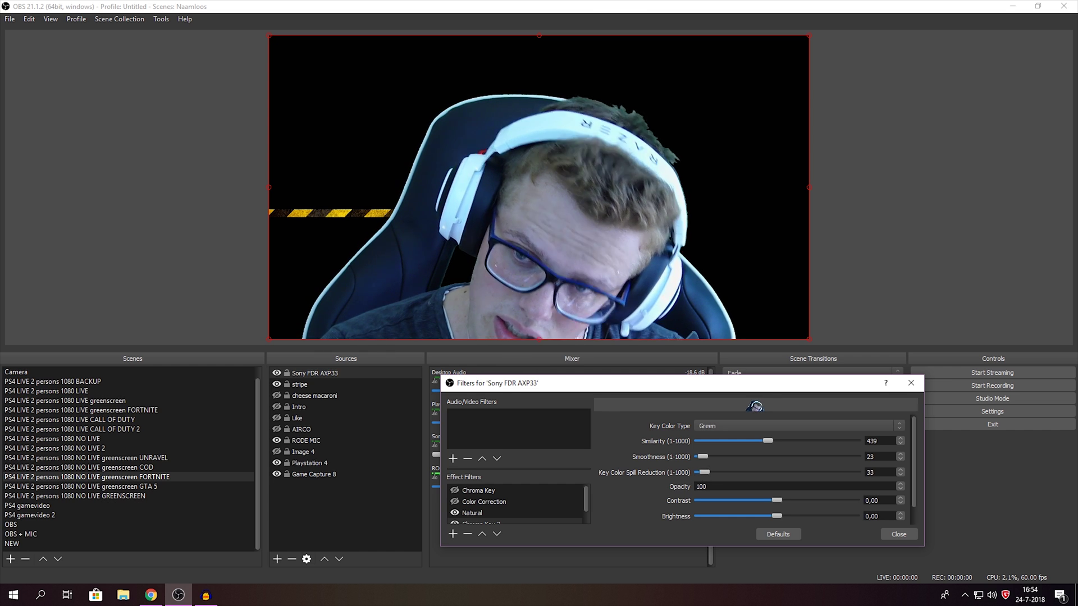
click(1024, 510)
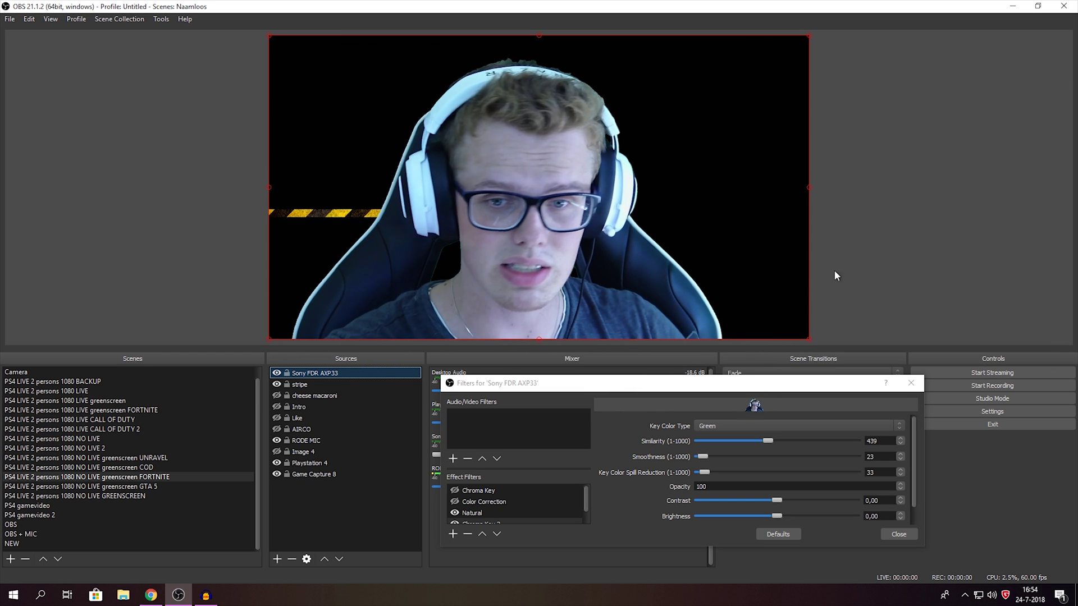
click(277, 452)
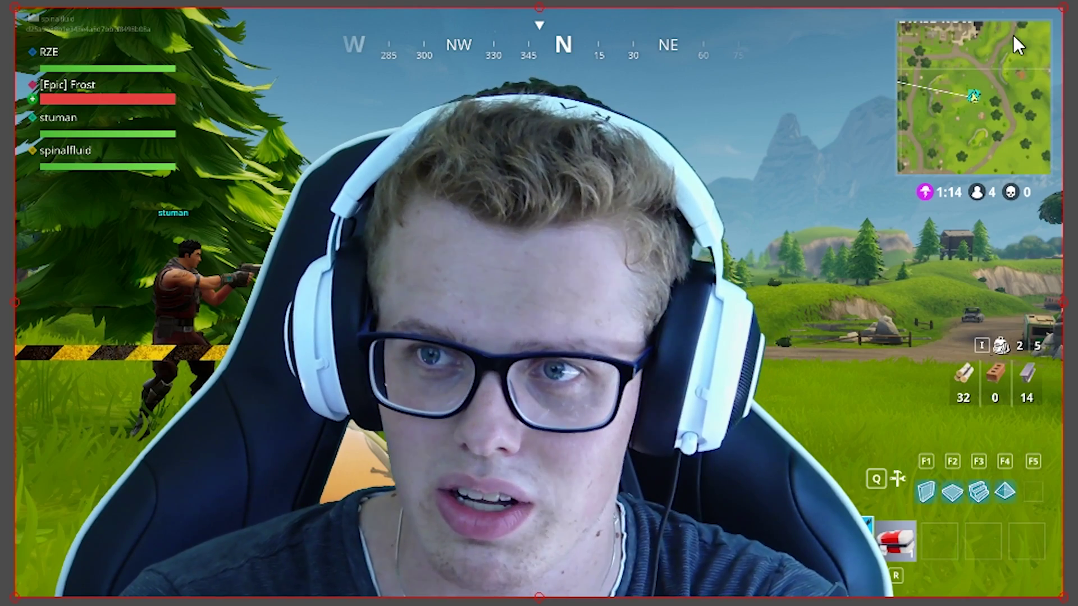
- Resize the keyed webcam smaller and drag it to the top-left corner of the canvas
drag(1062, 8, 428, 358)
drag(210, 456, 187, 274)
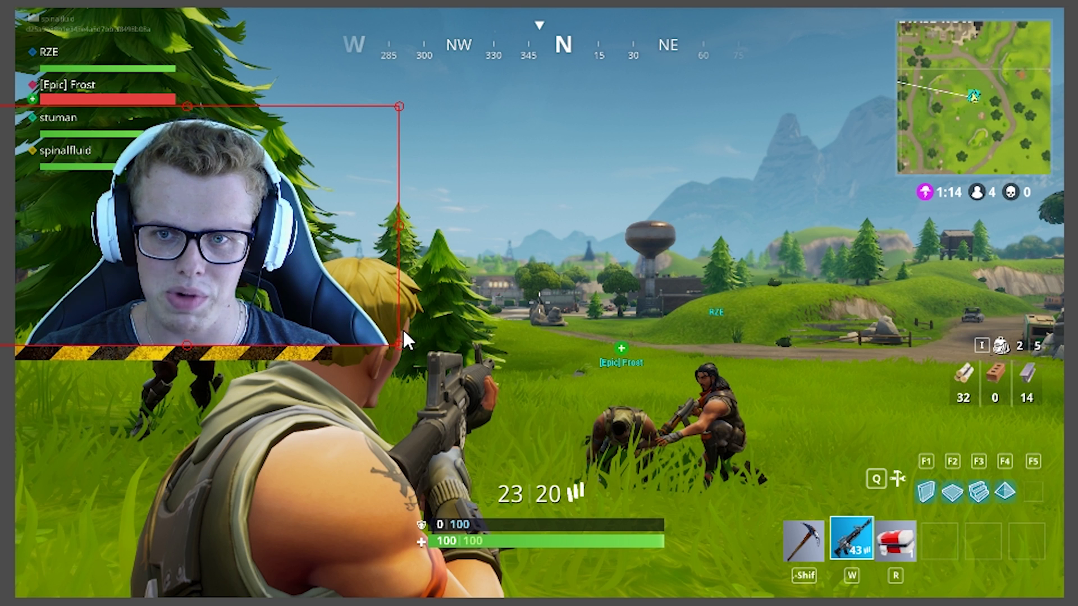
- Shrink the webcam overlay further and reposition it slightly down and to the right
mouse_move(400, 336)
mouse_down()
mouse_move(390, 337)
mouse_move(402, 337)
mouse_up()
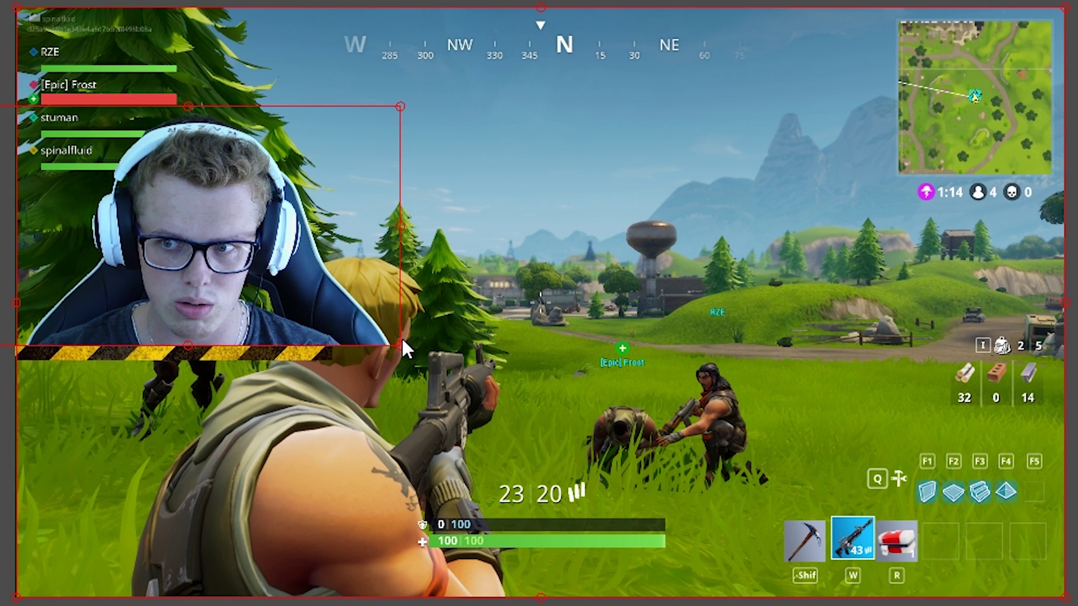
click(332, 342)
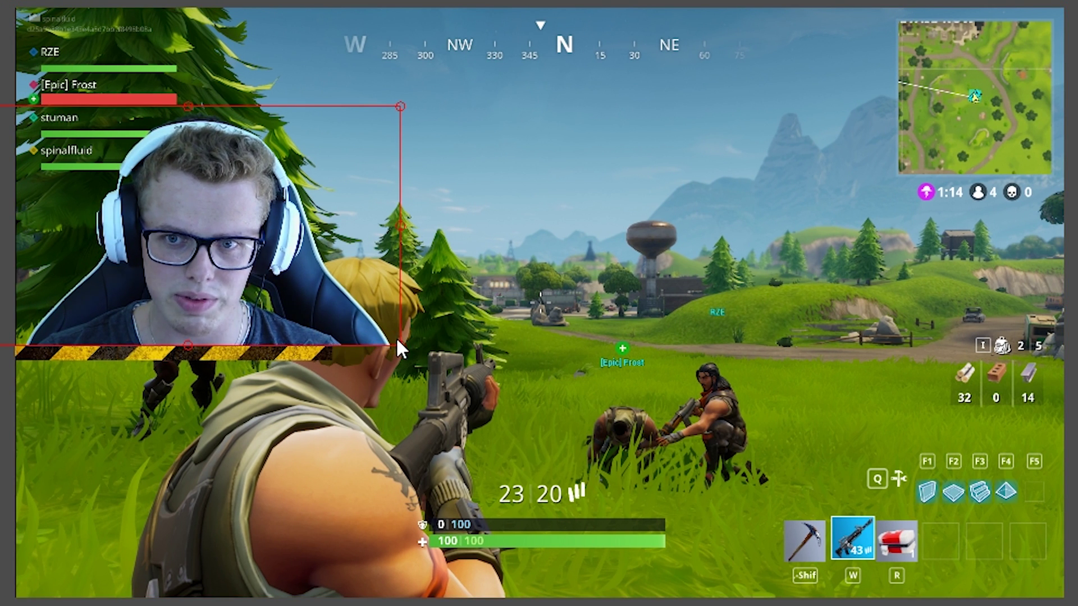
drag(397, 339, 285, 303)
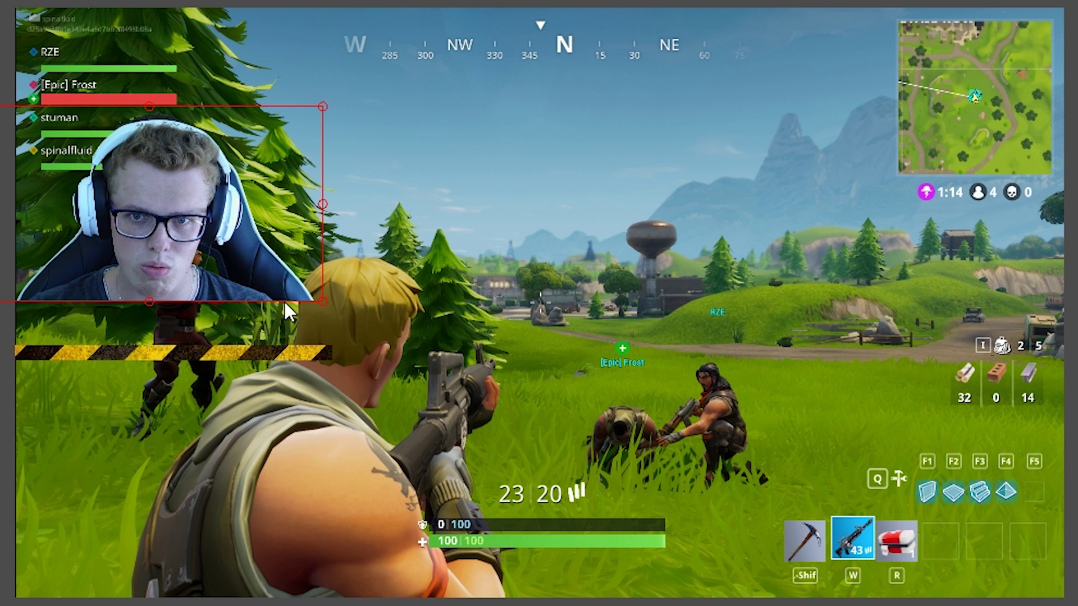
drag(173, 250, 184, 294)
key(Left)
key(Left)
key(Left)
key(Left)
key(Left)
key(Left)
key(Left)
key(Left)
key(Left)
key(Left)
key(Left)
key(Left)
key(Left)
key(Left)
key(Left)
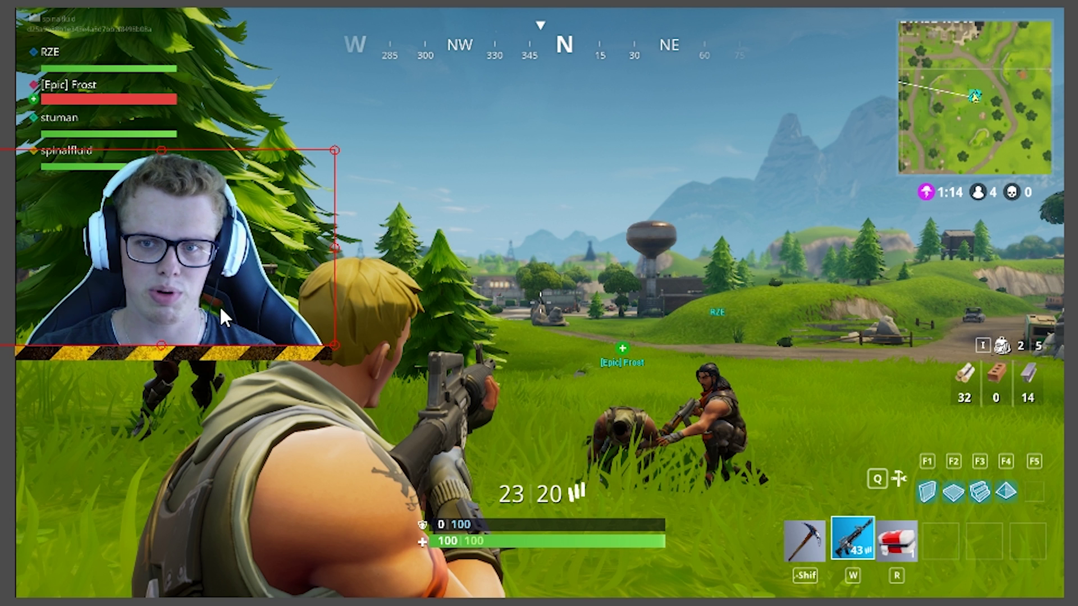
key(Right)
key(Right)
key(Right)
key(Right)
key(Right)
key(Right)
key(Right)
key(Right)
key(Right)
key(Right)
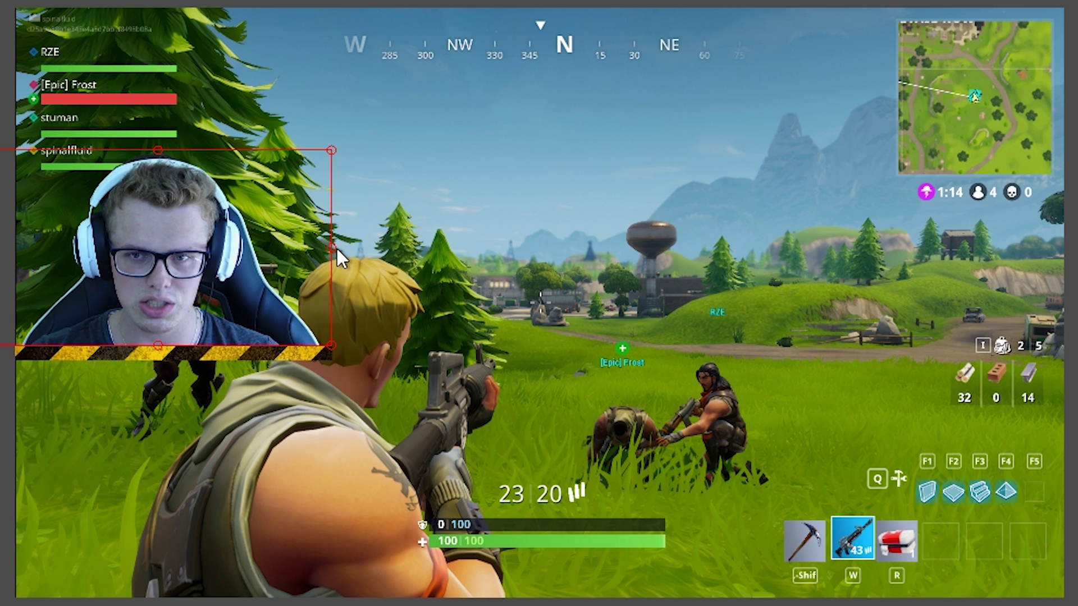
- Crop the webcam overlay's left and top edges, then nudge it a little to the right
drag(0, 247, 3, 250)
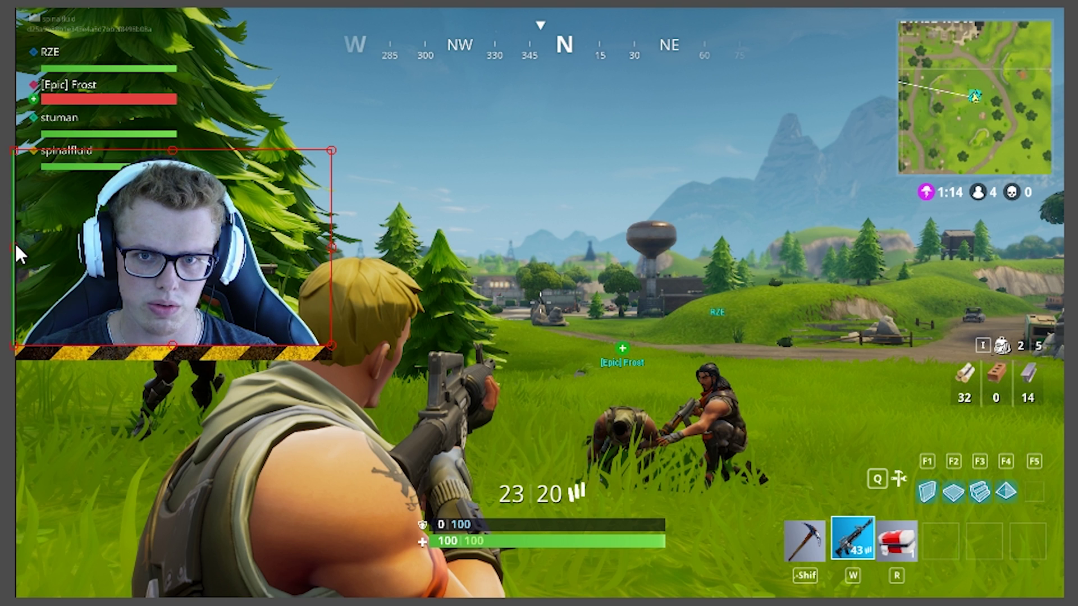
drag(5, 248, 152, 249)
drag(69, 246, 27, 262)
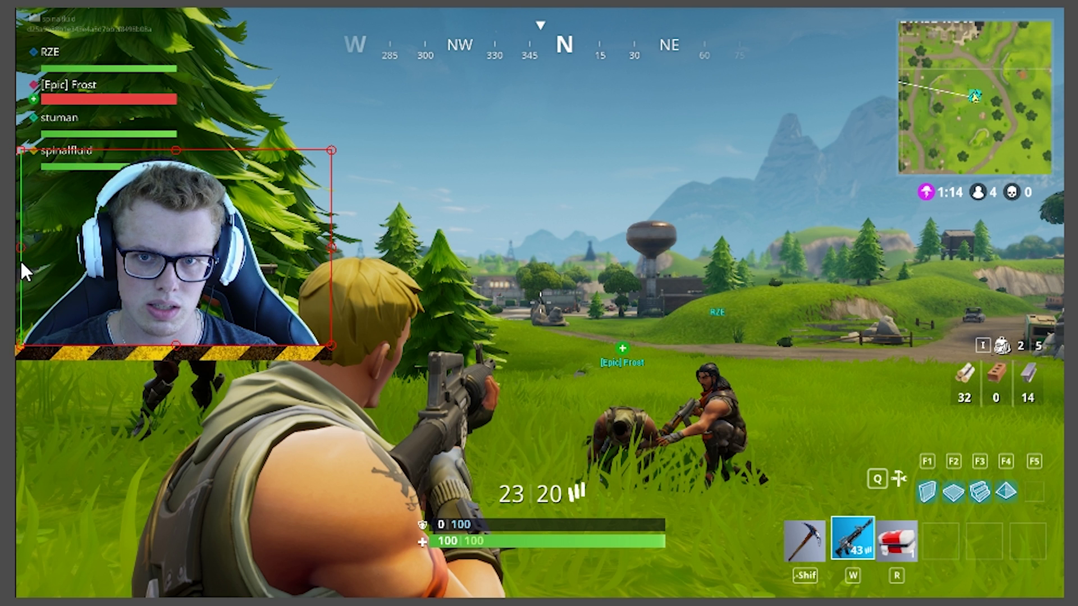
click(9, 254)
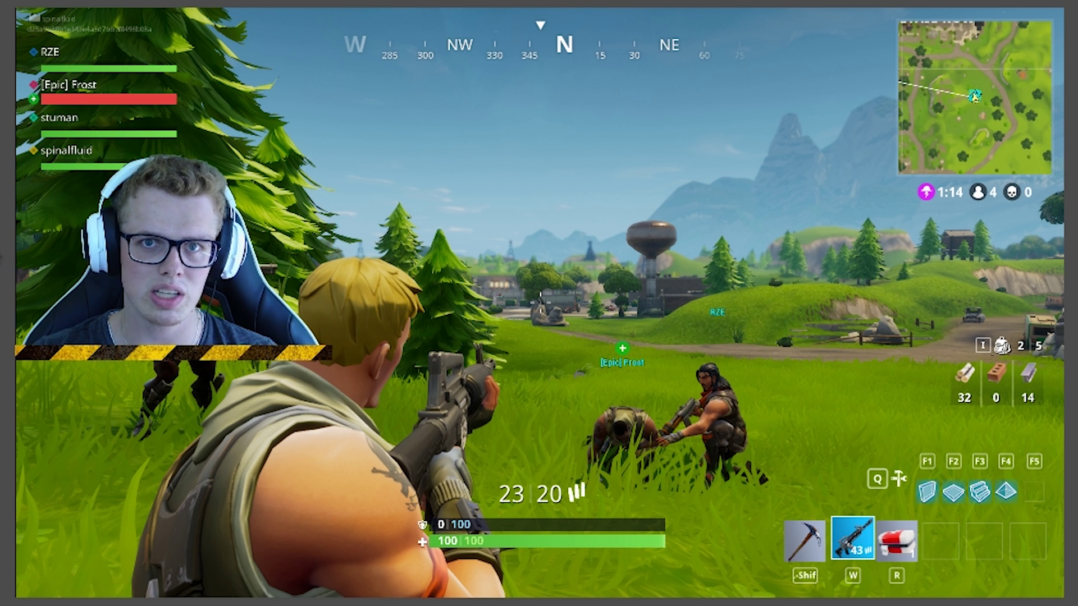
click(134, 266)
mouse_move(176, 151)
mouse_down()
mouse_move(177, 241)
mouse_move(175, 160)
mouse_up()
mouse_move(176, 349)
mouse_down()
mouse_move(171, 301)
mouse_move(173, 351)
mouse_up()
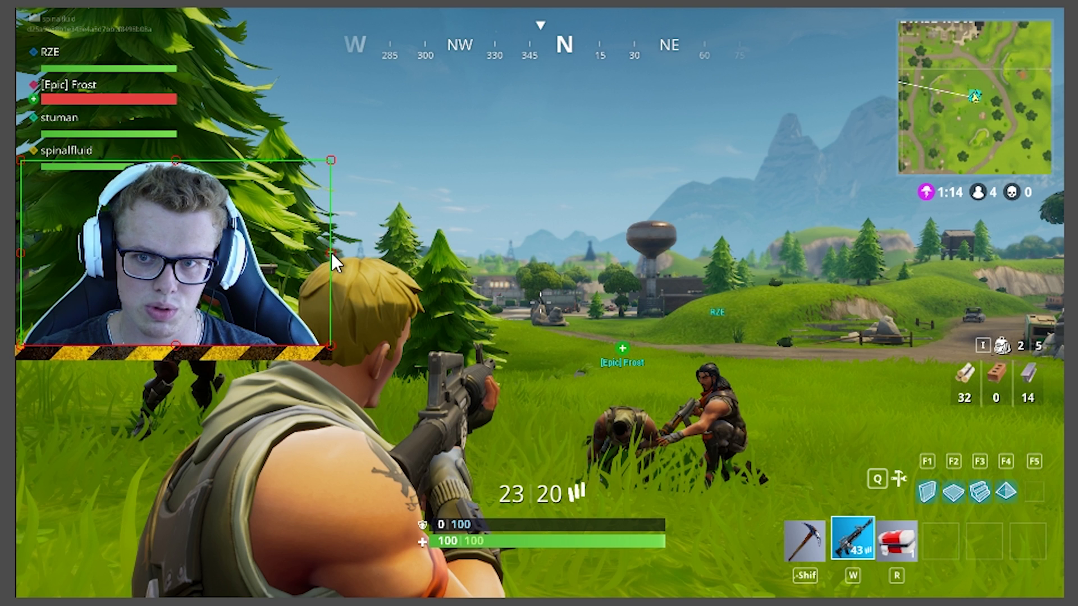
drag(332, 253, 334, 250)
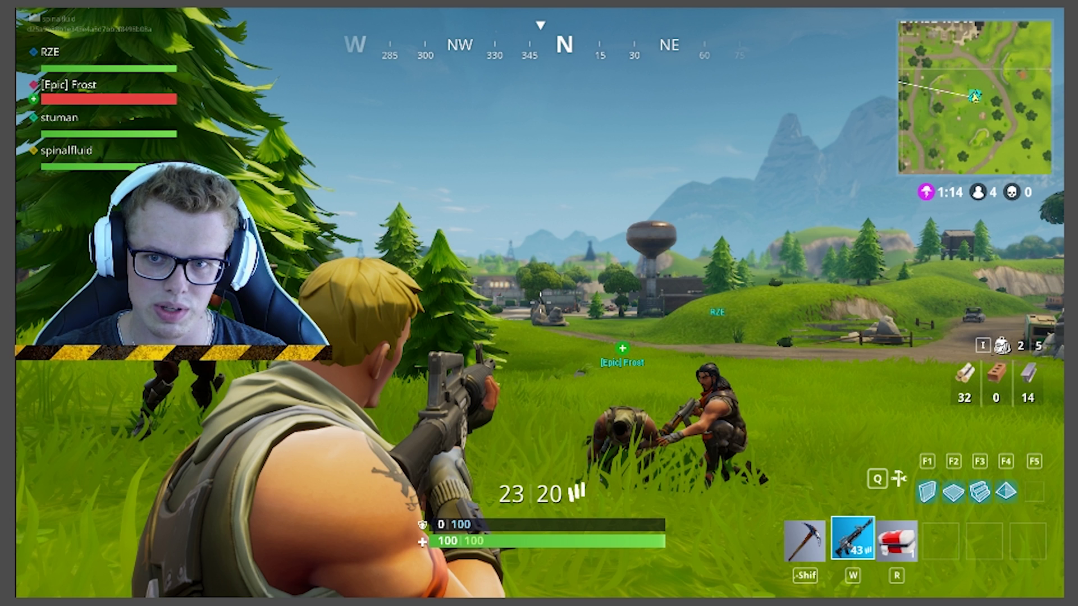
drag(195, 267, 197, 268)
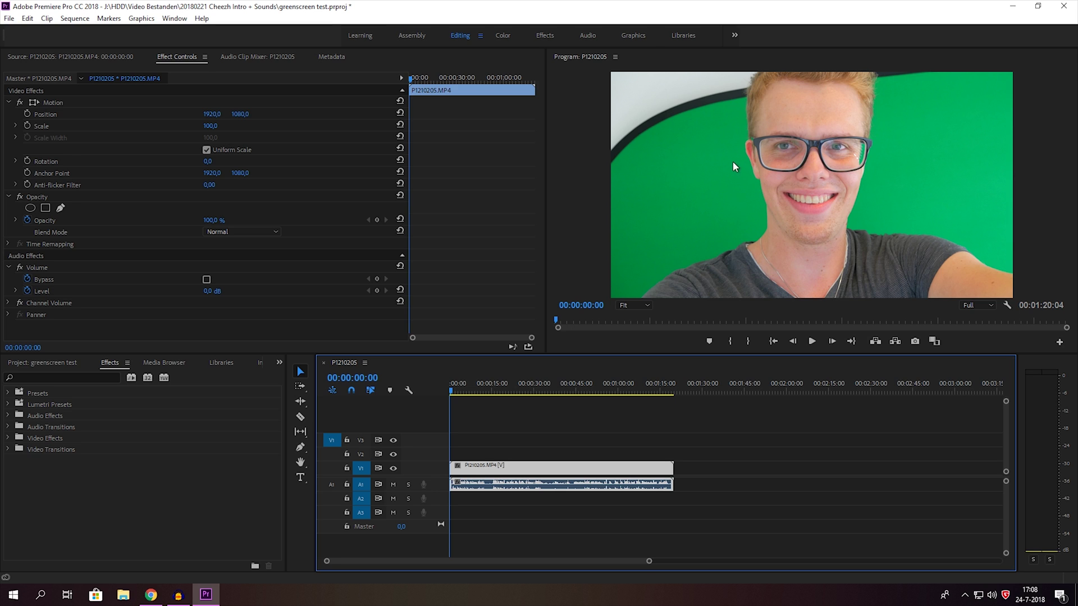
- Preview the green-screen clip around 23 and 54 seconds, then return to the sequence start
click(517, 391)
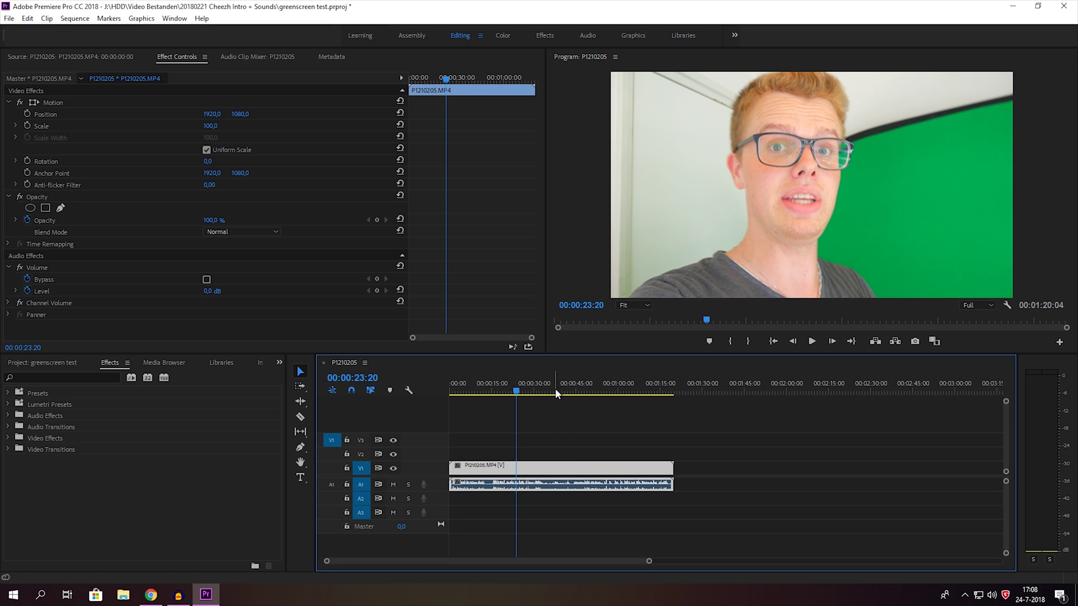
click(577, 391)
click(600, 391)
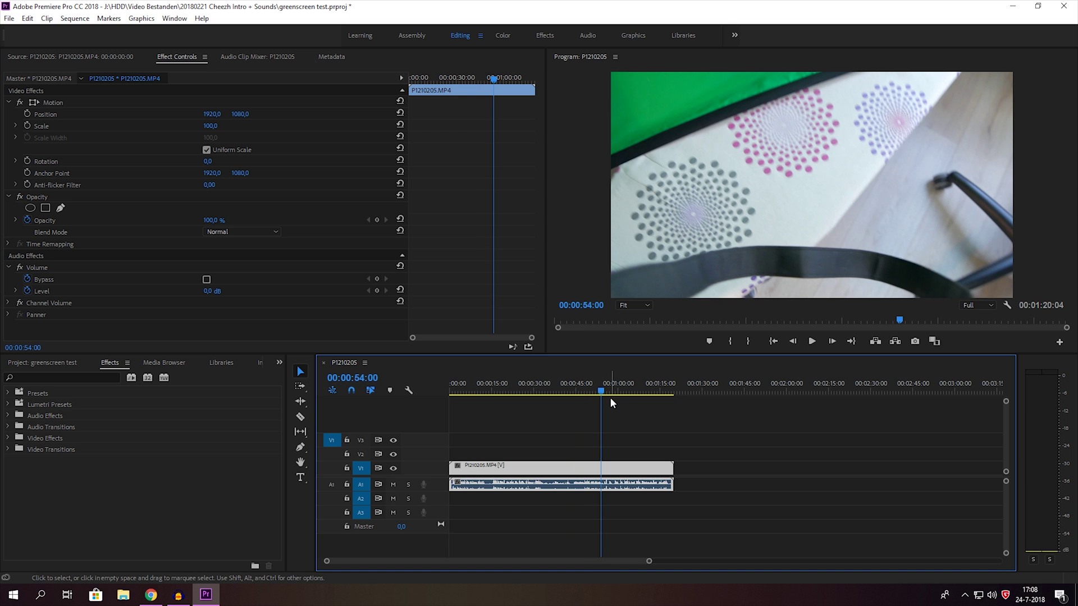
key(space)
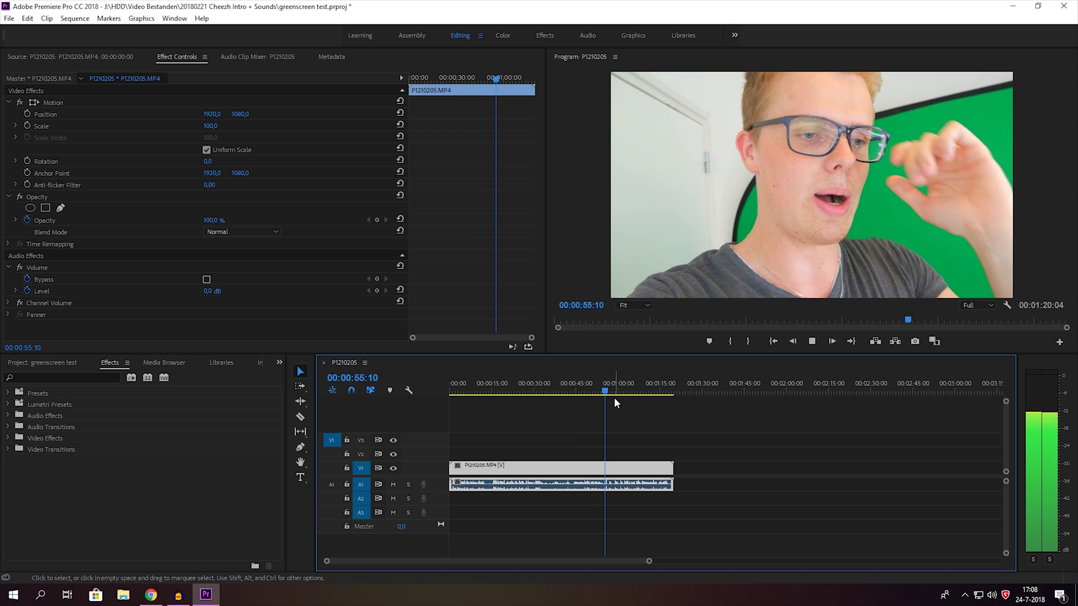
key(space)
key(Home)
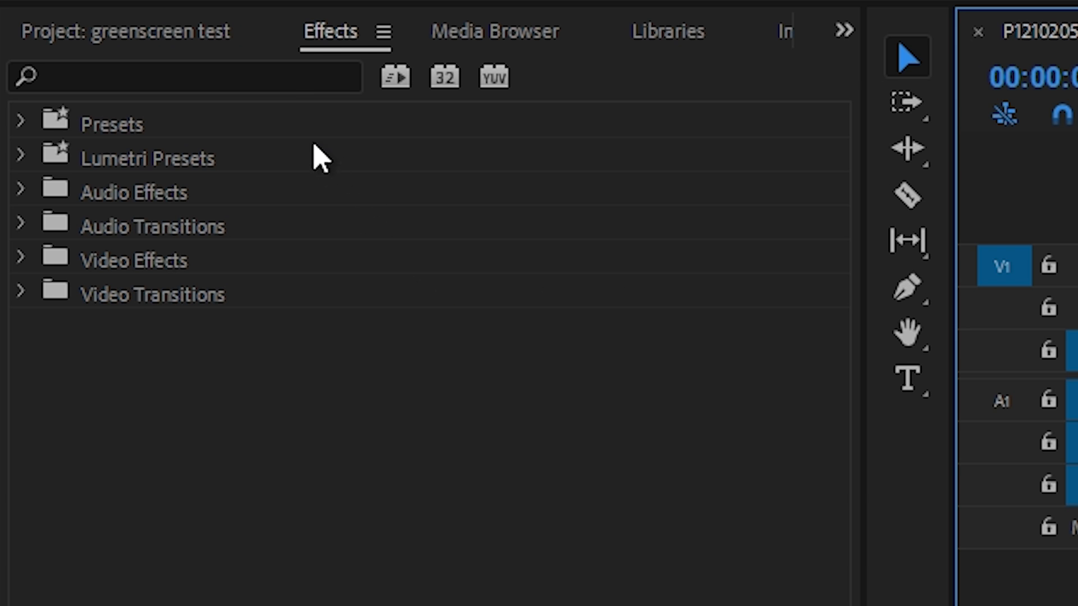
- Search the effects for 'key' and apply Ultra Key to the P1210205.MP4 clip on V1
click(100, 33)
click(308, 33)
click(270, 78)
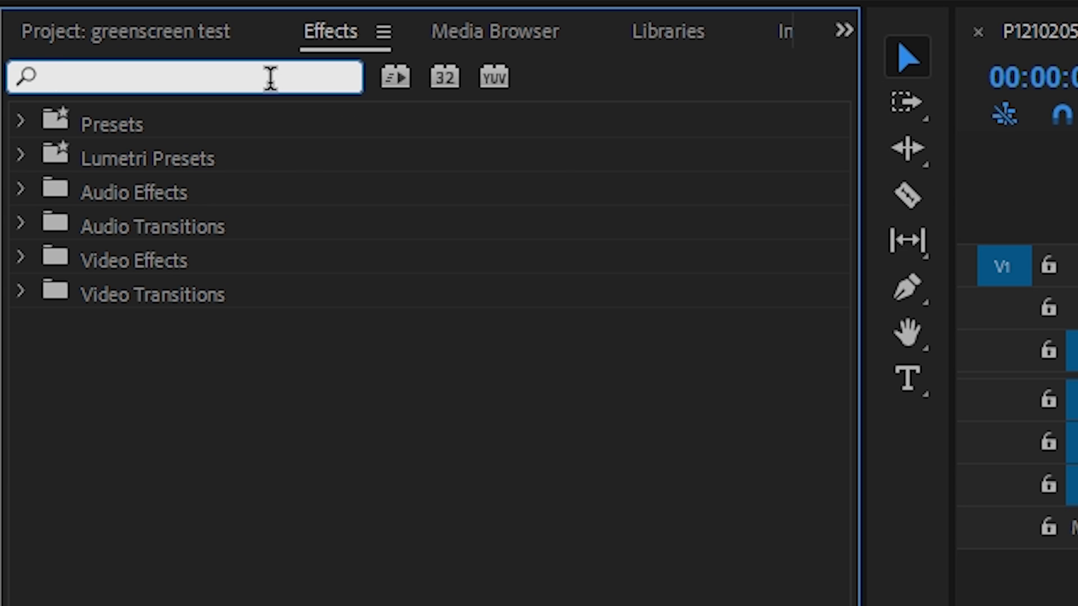
text(key)
scroll(260, 410, down, 1)
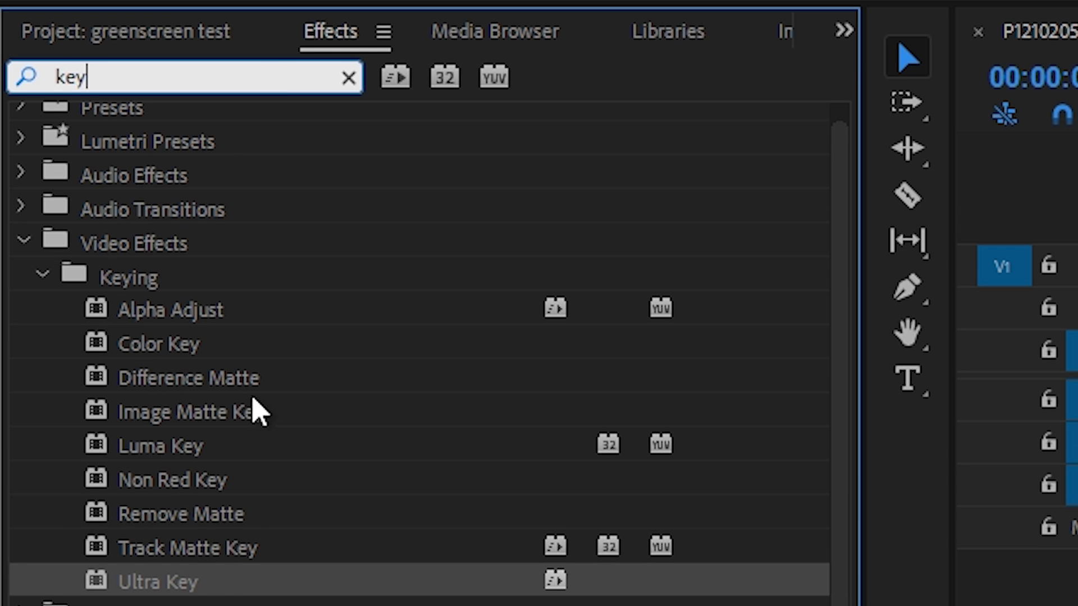
drag(128, 566, 1077, 362)
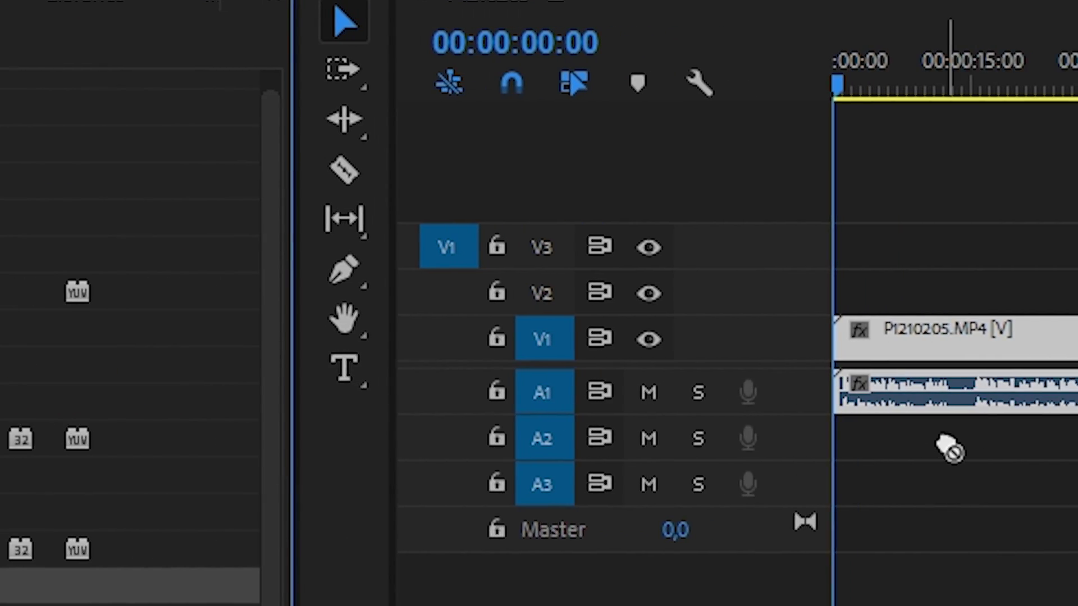
drag(376, 351, 376, 360)
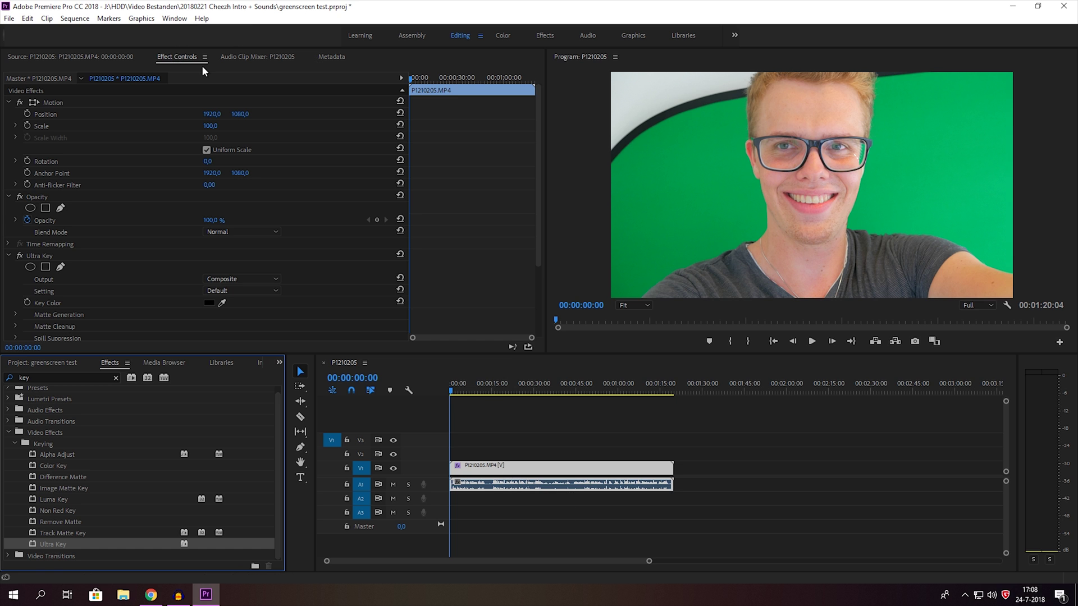
scroll(165, 252, down, 3)
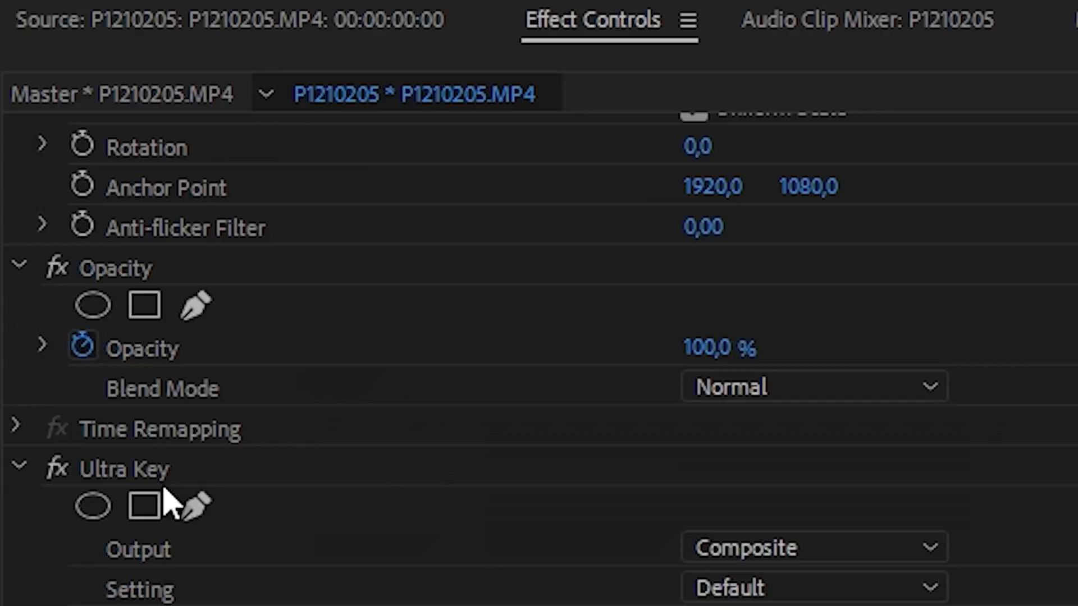
click(51, 192)
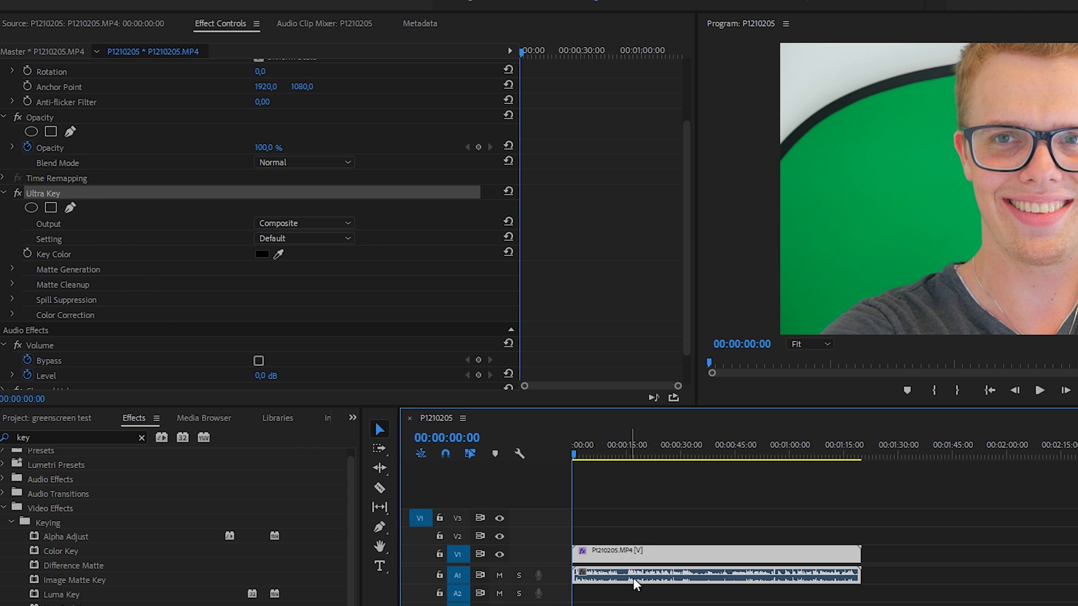
- Sample the green backdrop as the Ultra Key colour, turning it black
click(635, 536)
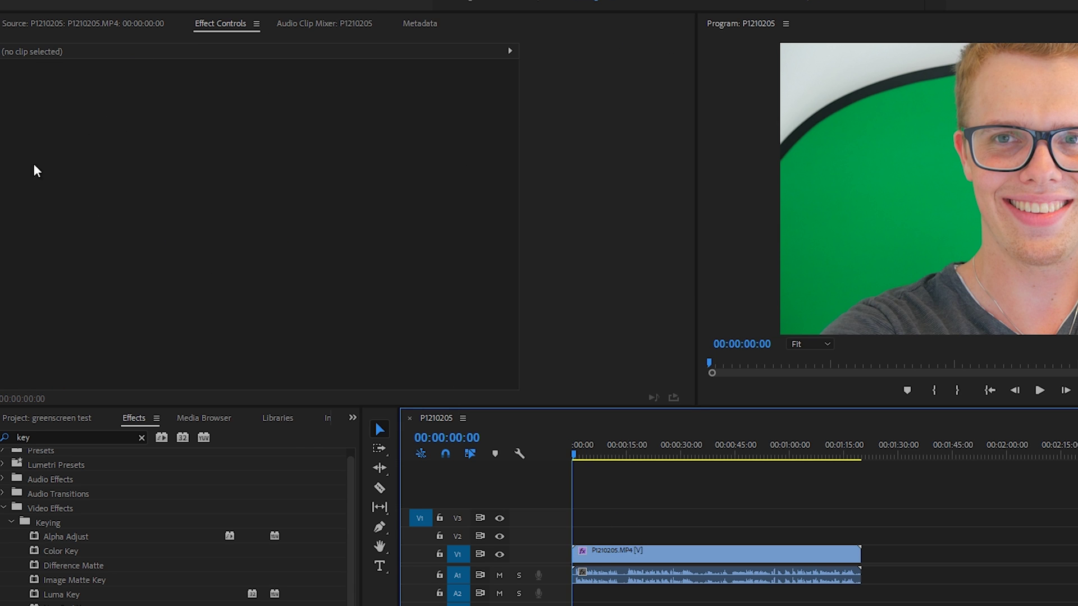
click(637, 560)
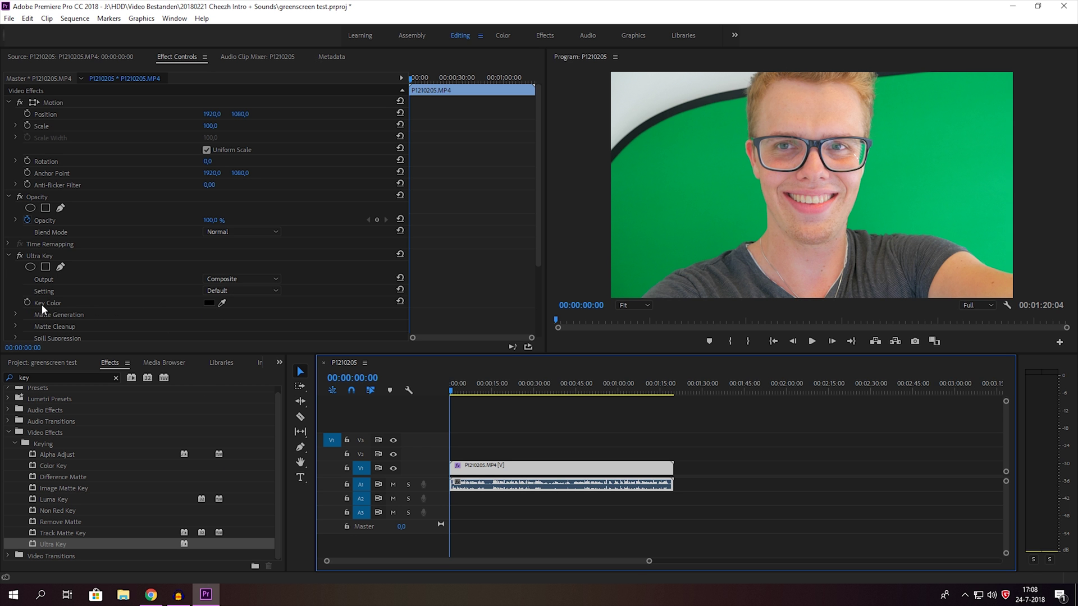
click(221, 303)
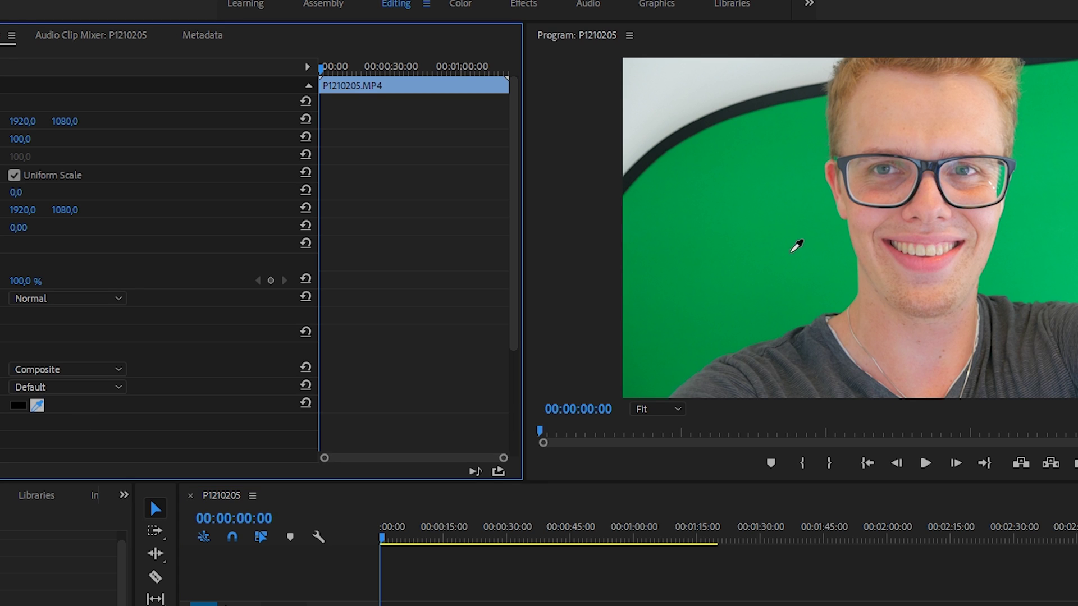
click(723, 194)
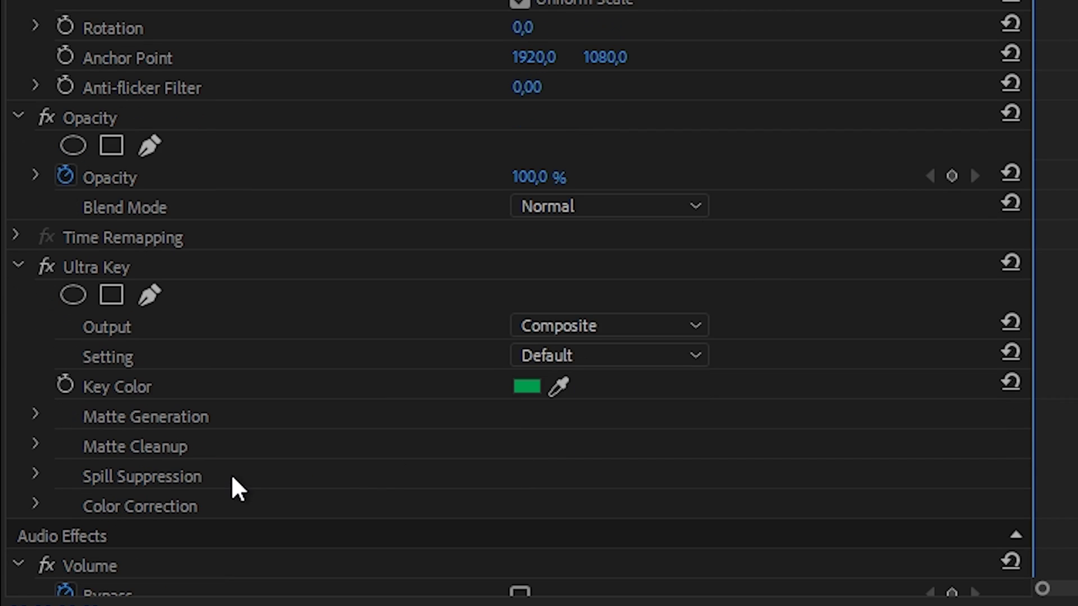
- Expand Matte Generation, Matte Cleanup, Spill Suppression and Color Correction, and adjust Saturation
click(33, 415)
scroll(207, 433, down, 3)
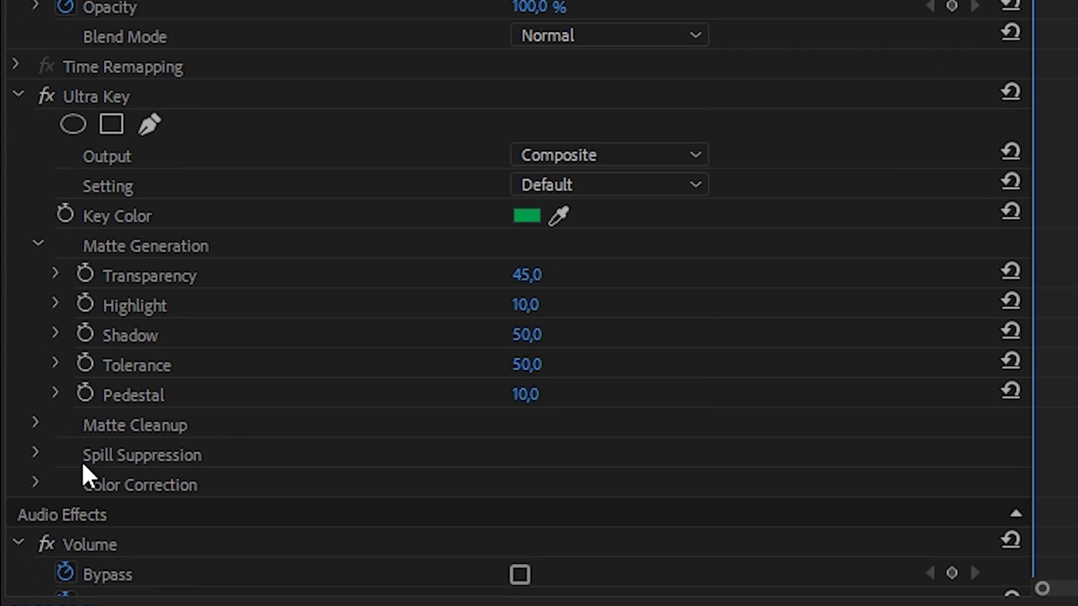
click(36, 483)
click(35, 453)
click(34, 422)
scroll(198, 455, down, 4)
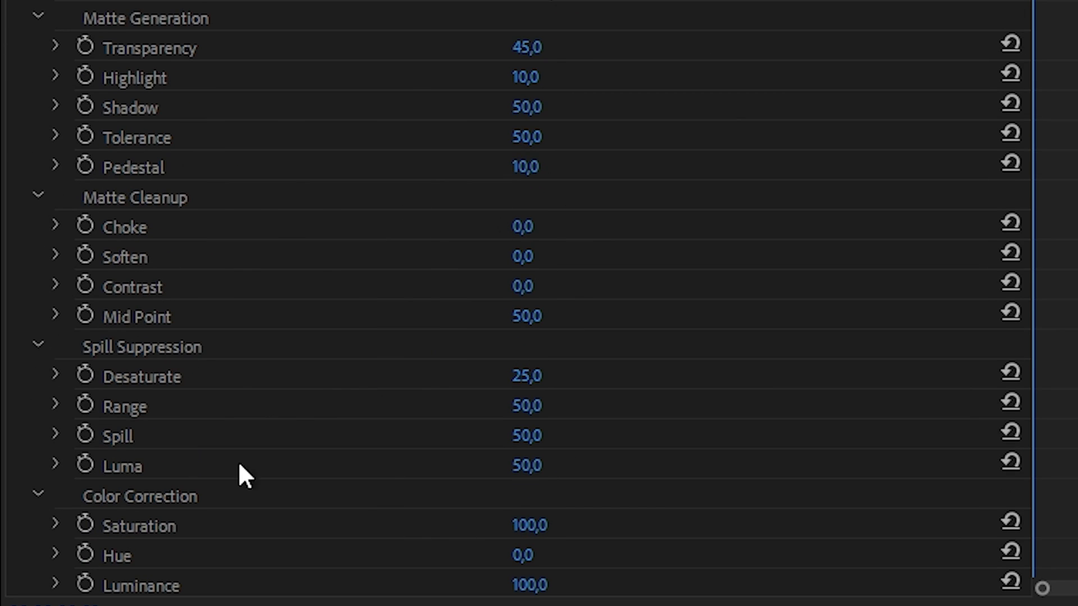
scroll(356, 331, down, 1)
scroll(399, 545, up, 5)
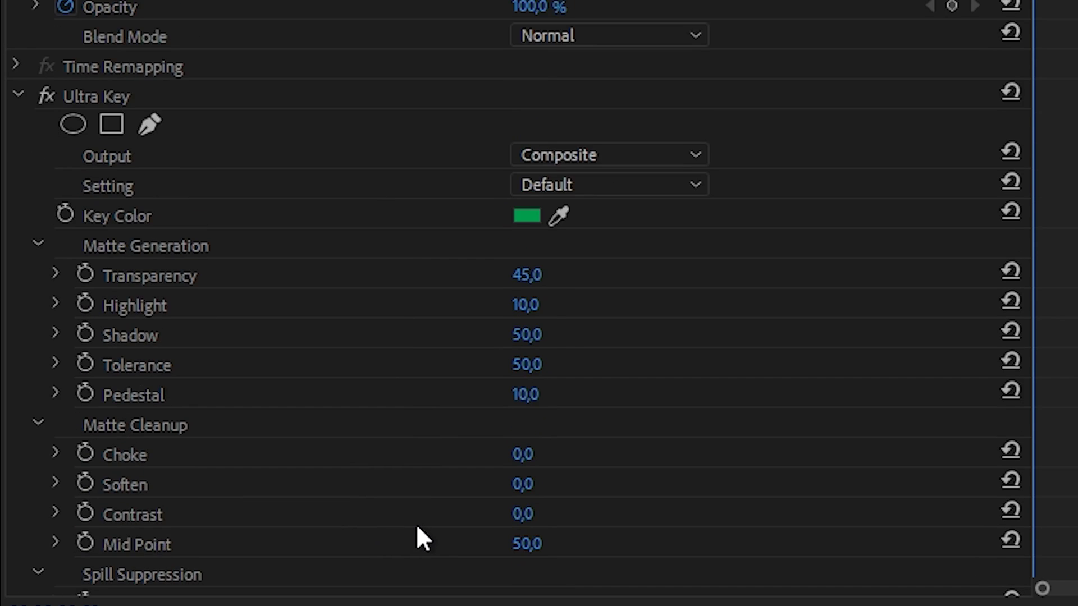
scroll(382, 550, down, 4)
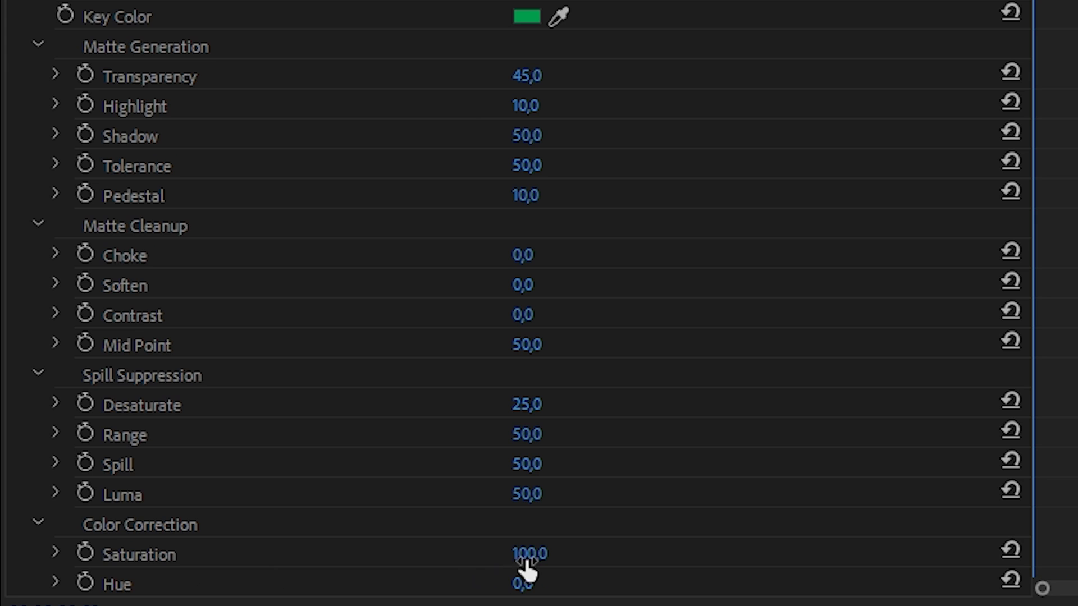
drag(549, 561, 755, 577)
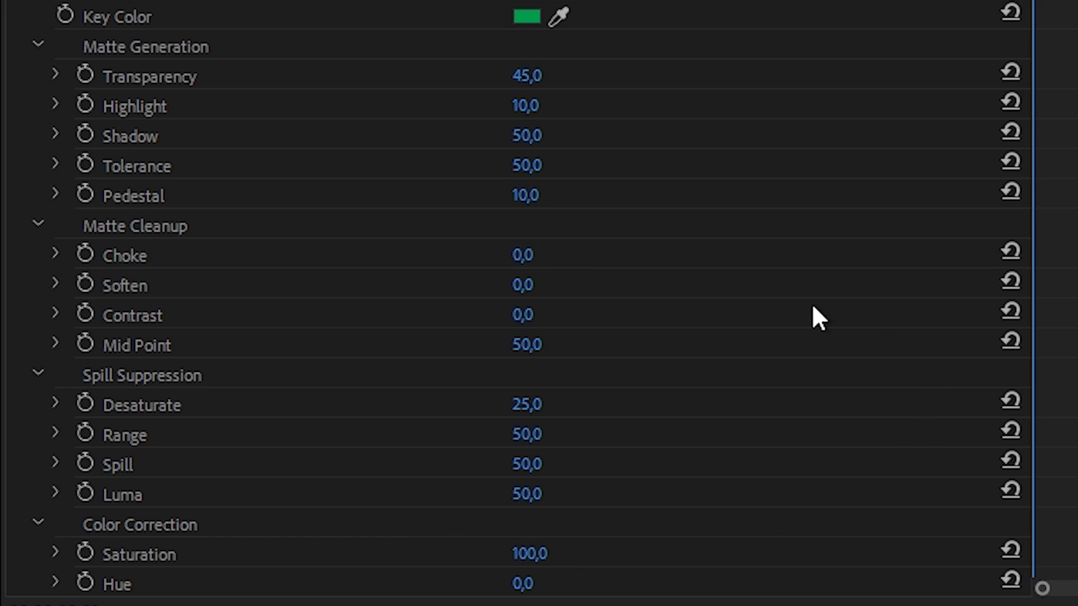
drag(539, 564, 512, 565)
- Tune the Ultra Key matte to Transparency 44, Shadow 52 and Tolerance 25
click(545, 543)
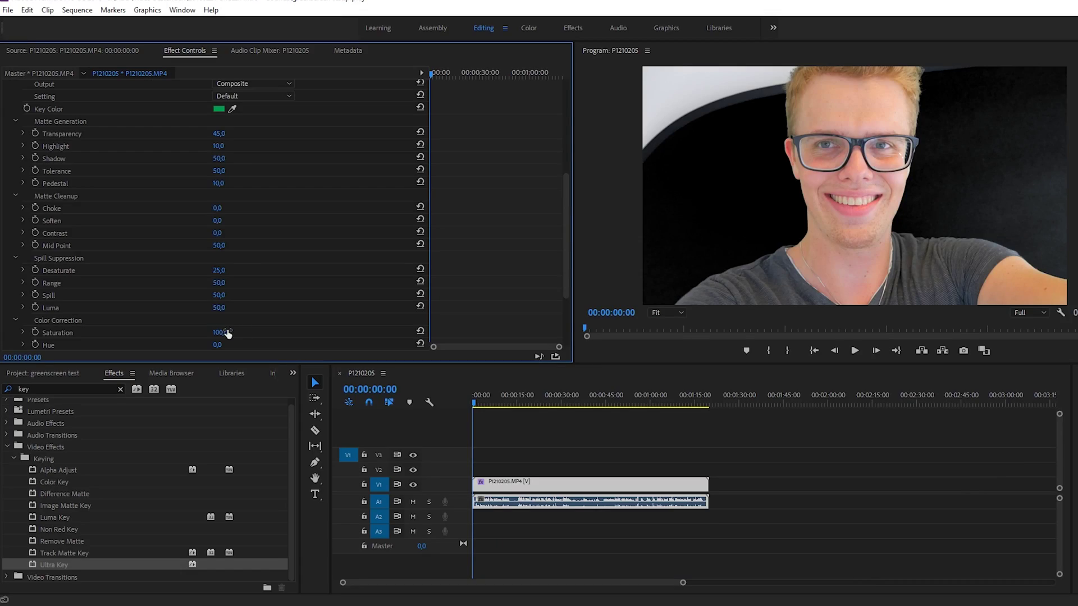
scroll(522, 553, up, 4)
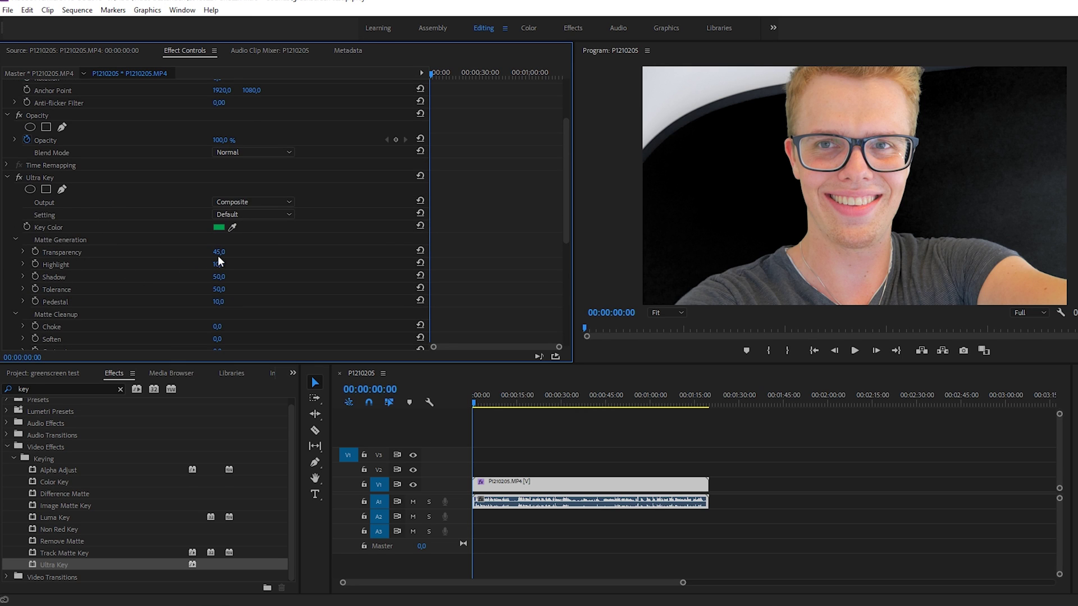
drag(220, 255, 215, 294)
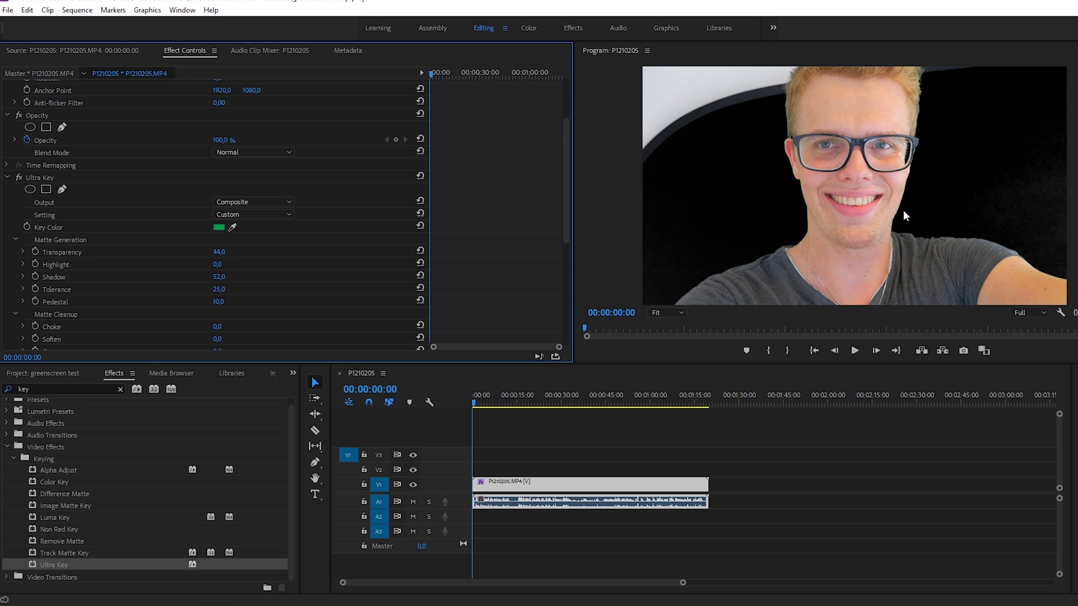
- Play back the keyed clip to check it, then move it up to track V2
click(485, 471)
key(space)
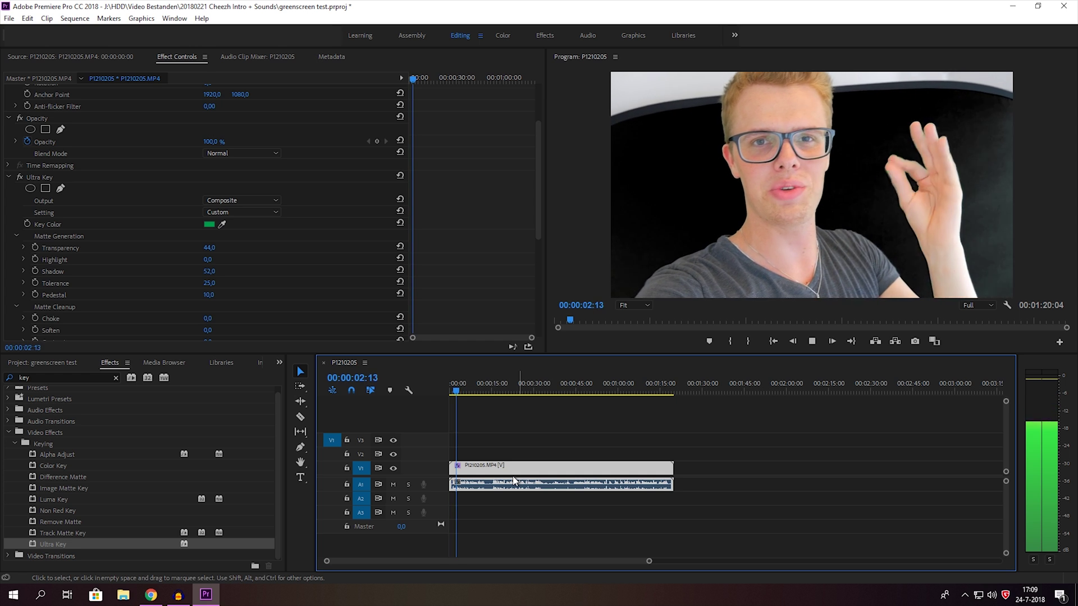
key(space)
drag(481, 469, 481, 454)
click(572, 440)
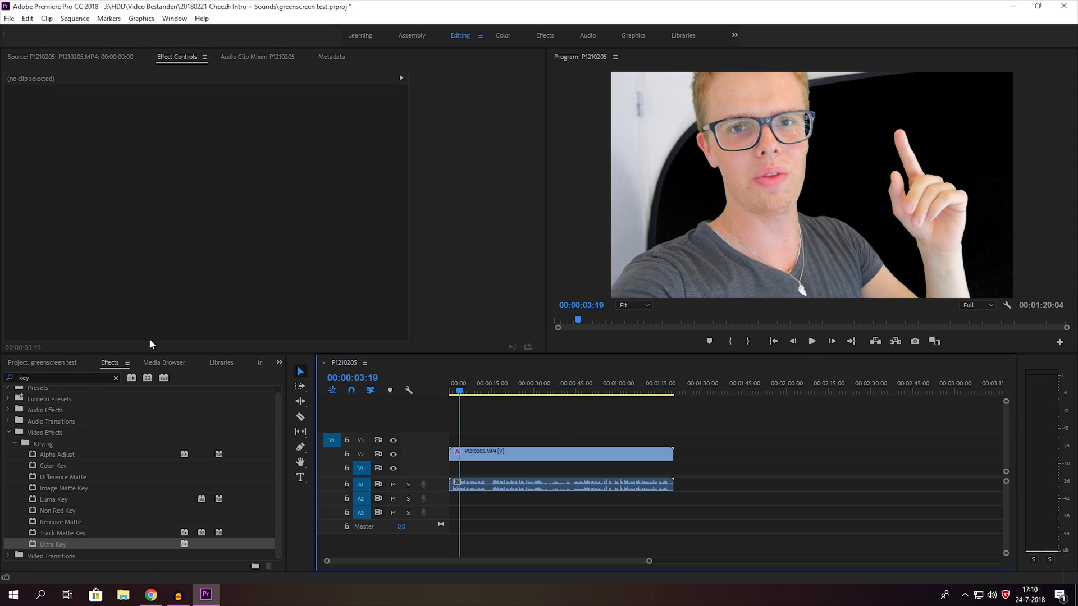
- Place download (11).jpg on V1 under the webcam clip and scale it to 261
click(45, 363)
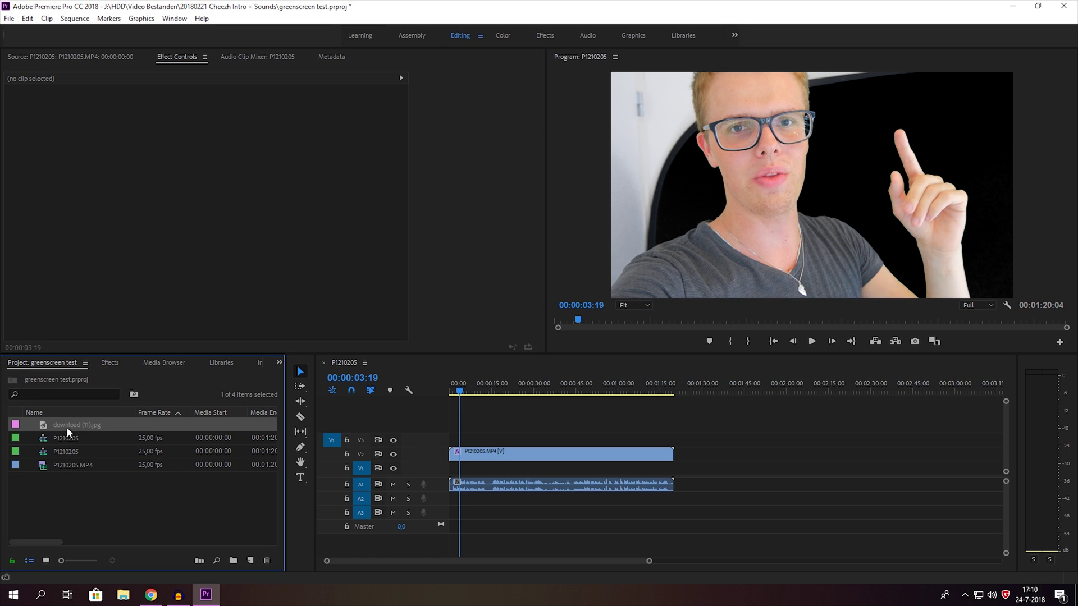
drag(66, 426, 673, 469)
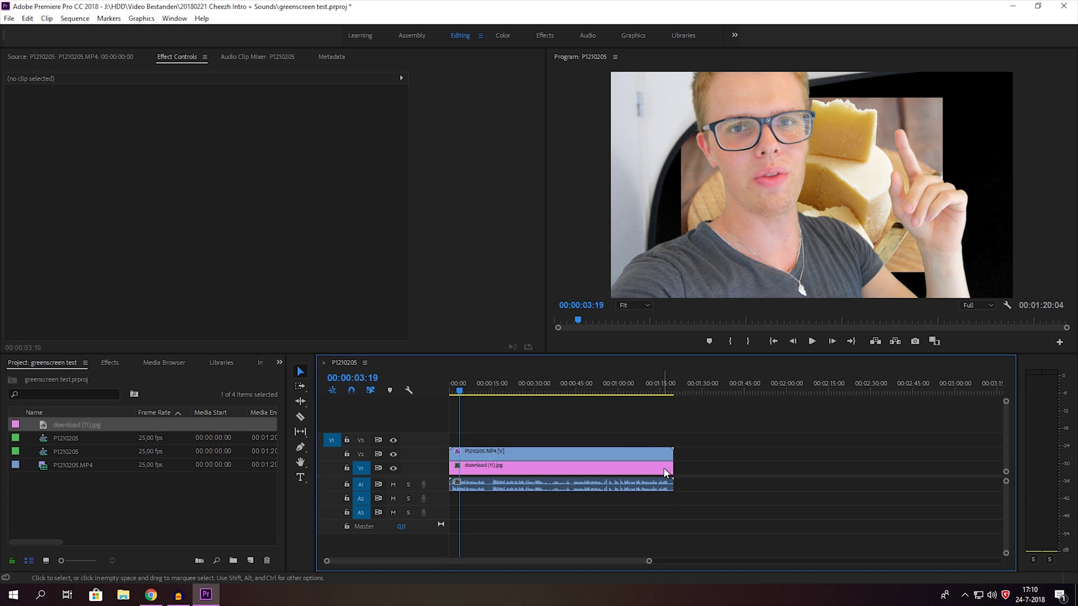
click(659, 473)
drag(212, 123, 337, 133)
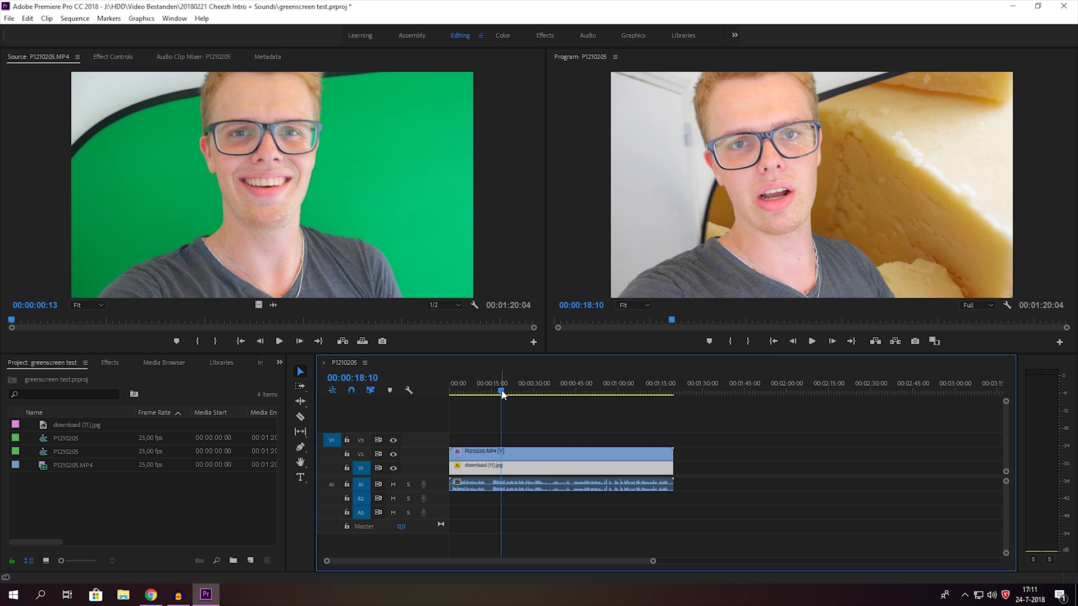
drag(501, 390, 444, 395)
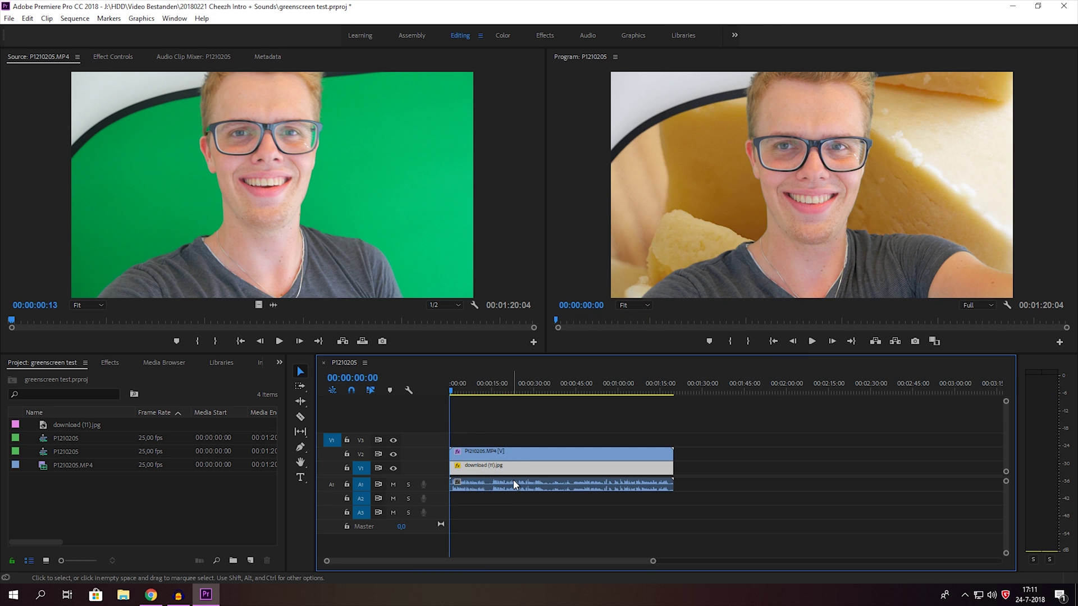